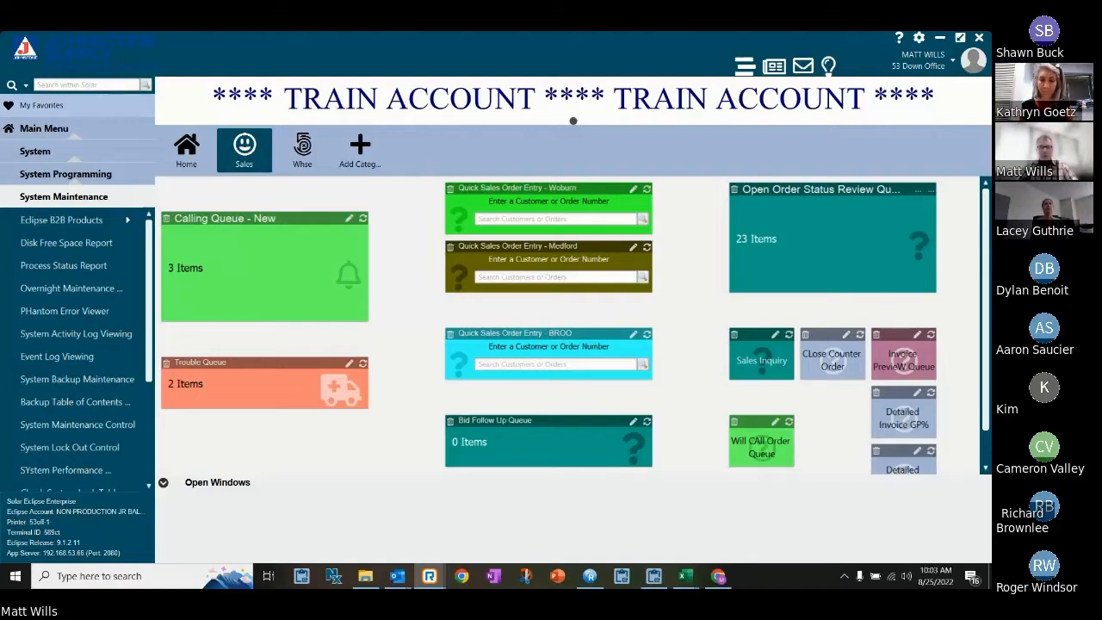
Start a new Customer Calling Queue widget in the Sales category, titled "Calling Queue - NEW" and sized Medium (3 x 2).
mouse_move(428, 576)
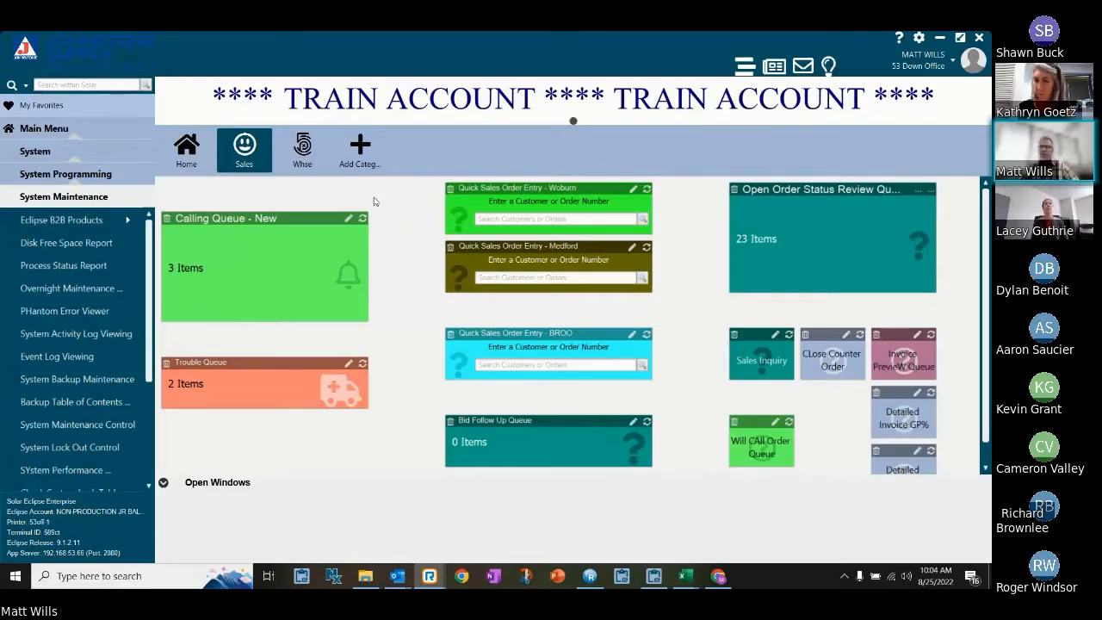
right_click(411, 217)
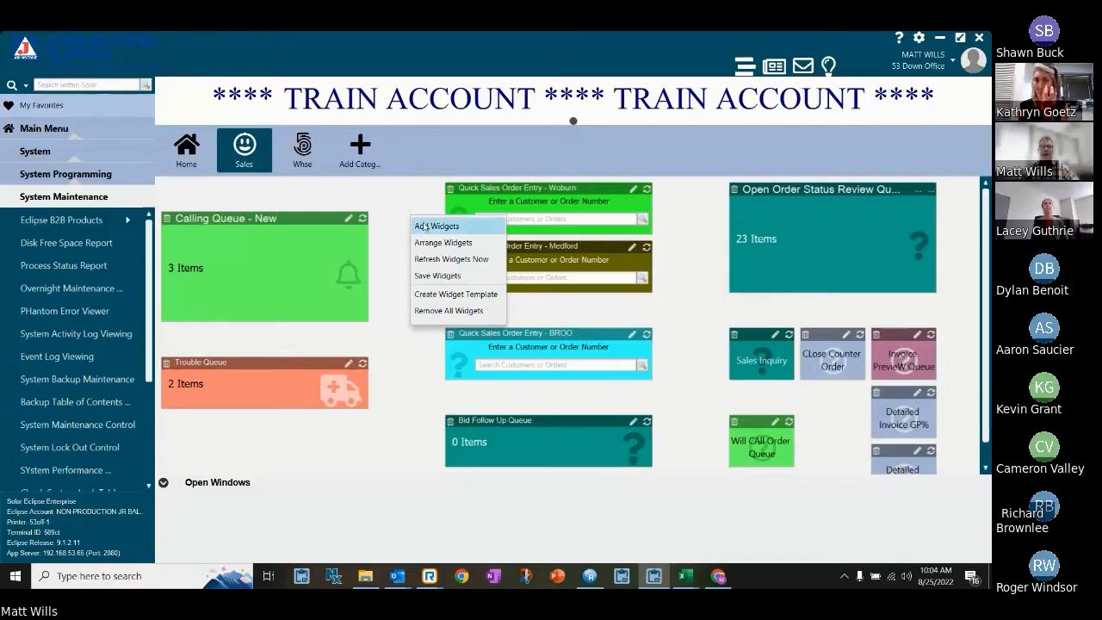
left_click(426, 226)
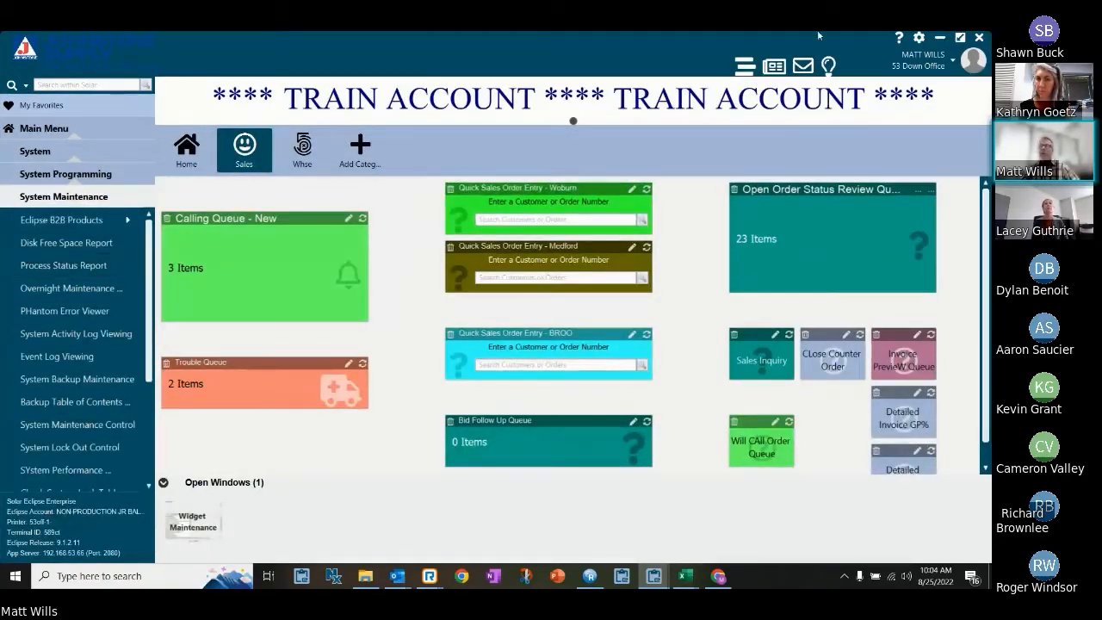
left_click_drag(680, 586, 360, 104)
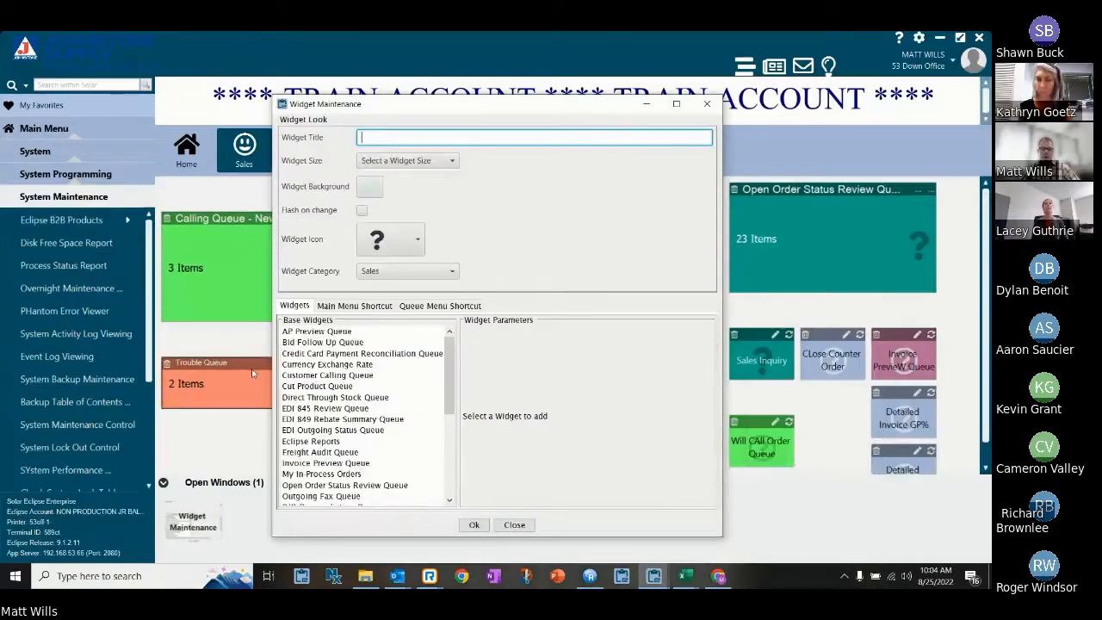
left_click(329, 376)
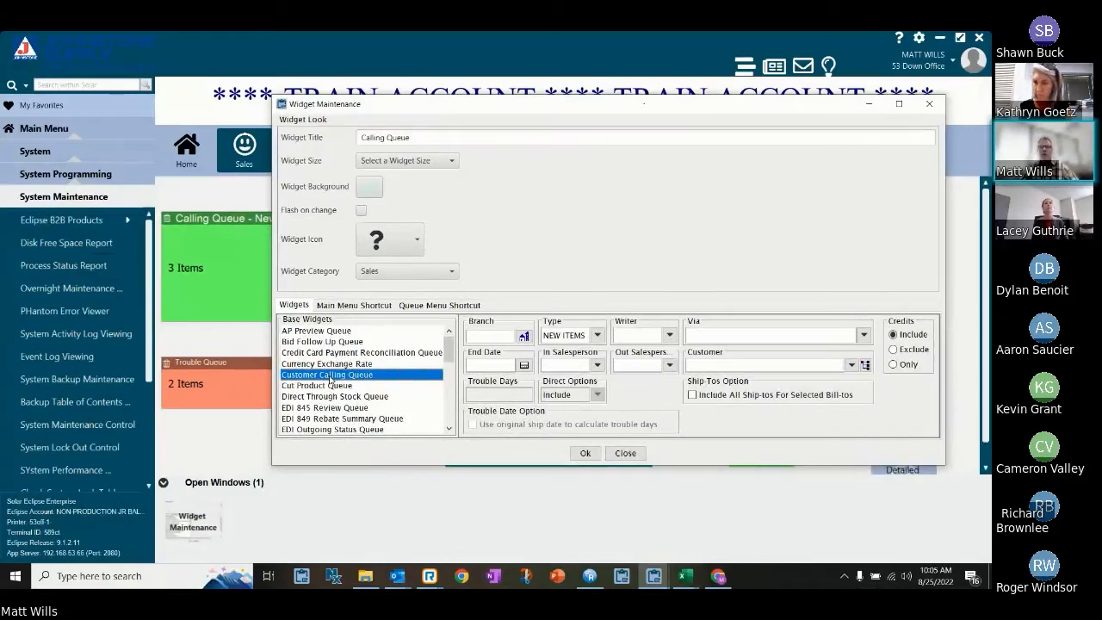
left_click(433, 137)
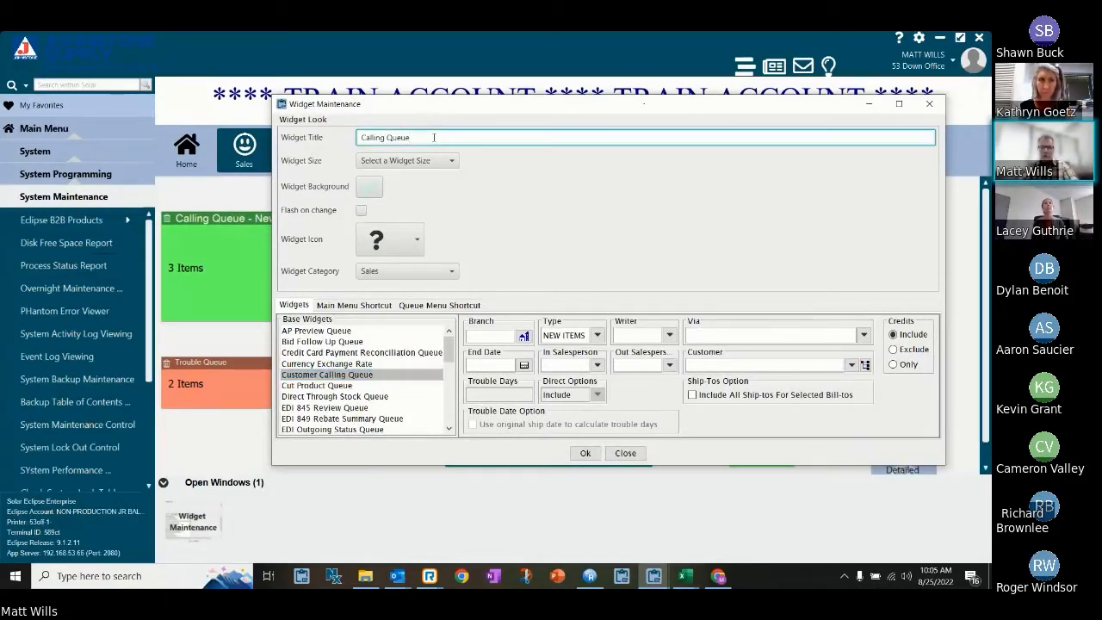
type("- NEW")
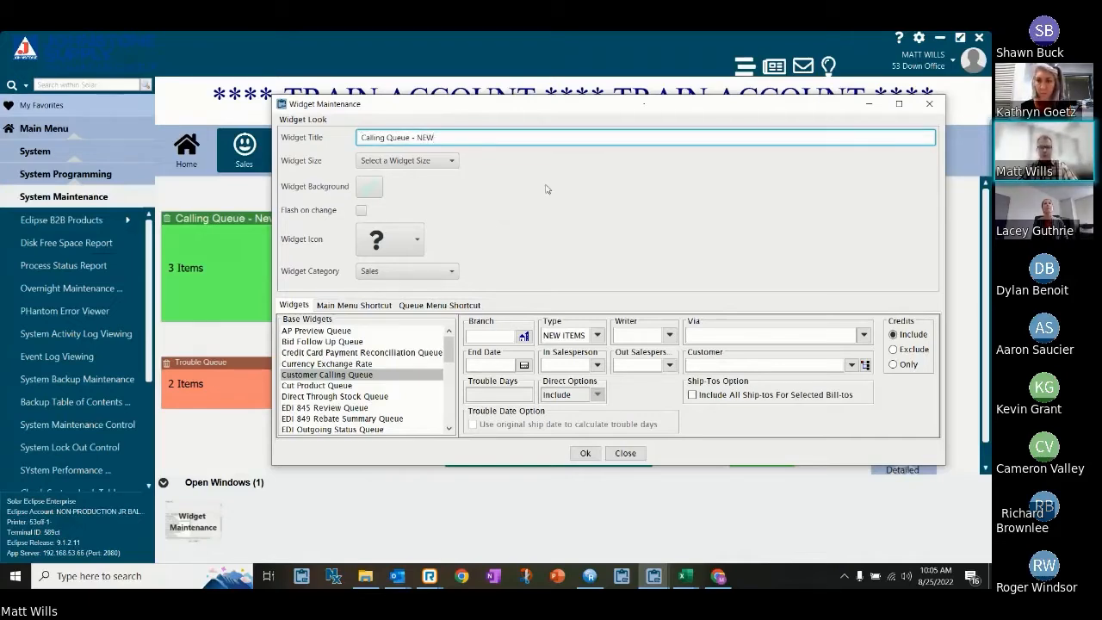
left_click(451, 160)
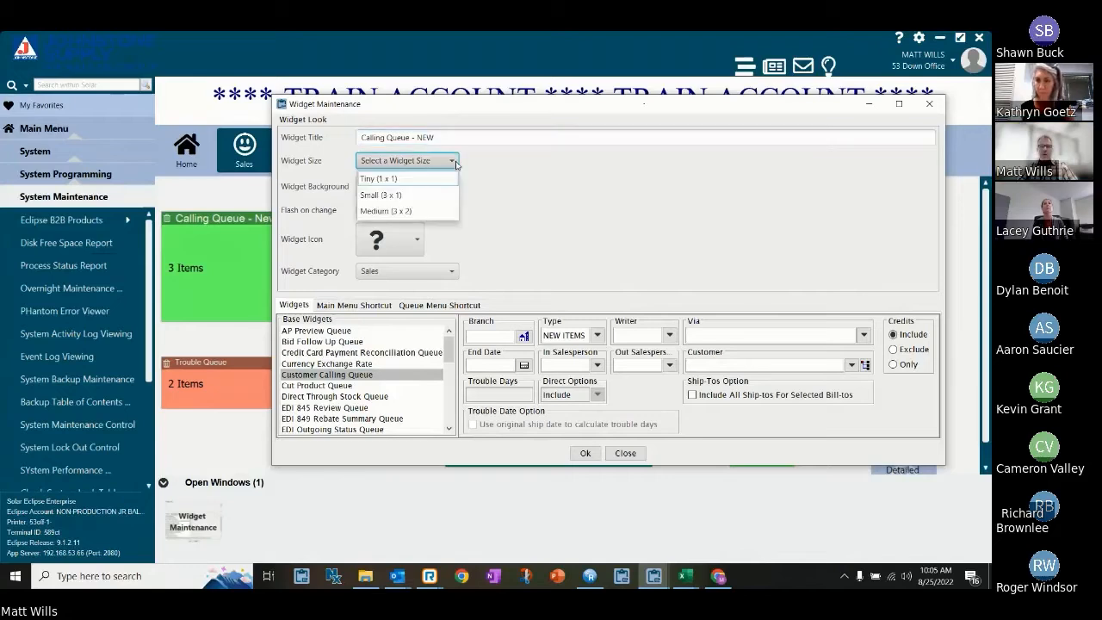
left_click(408, 211)
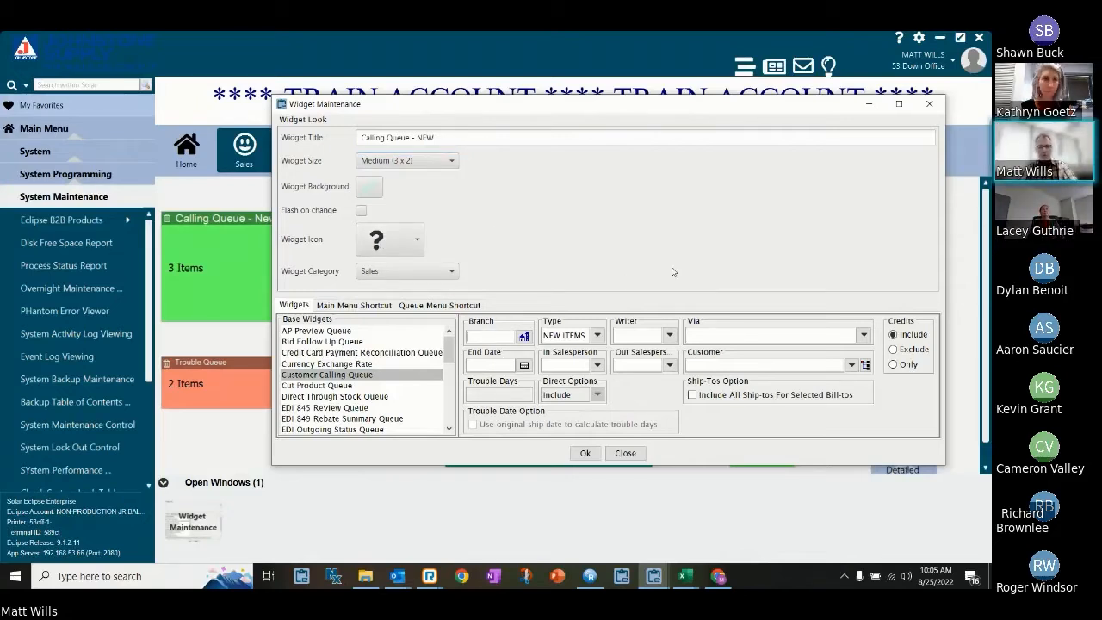
Fill in branch BROO and the writer's user ID for the new widget, and close the widget setup without saving.
type("bi")
type("BROO")
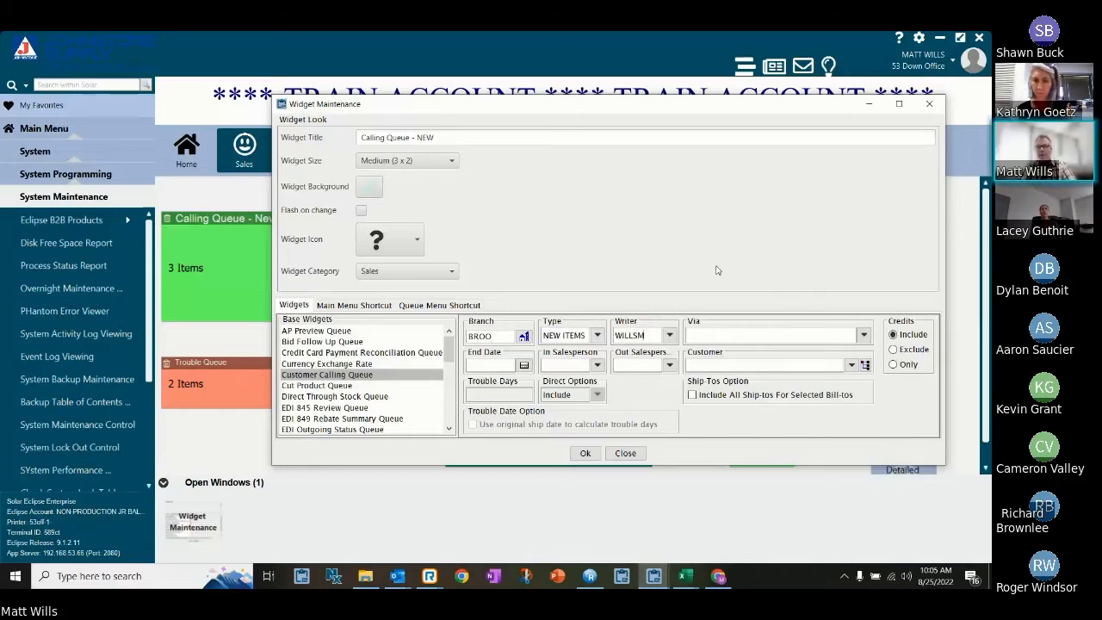
key("BackSpace")
key("BackSpace")
key("BackSpace")
key("BackSpace")
key("BackSpace")
key("BackSpace")
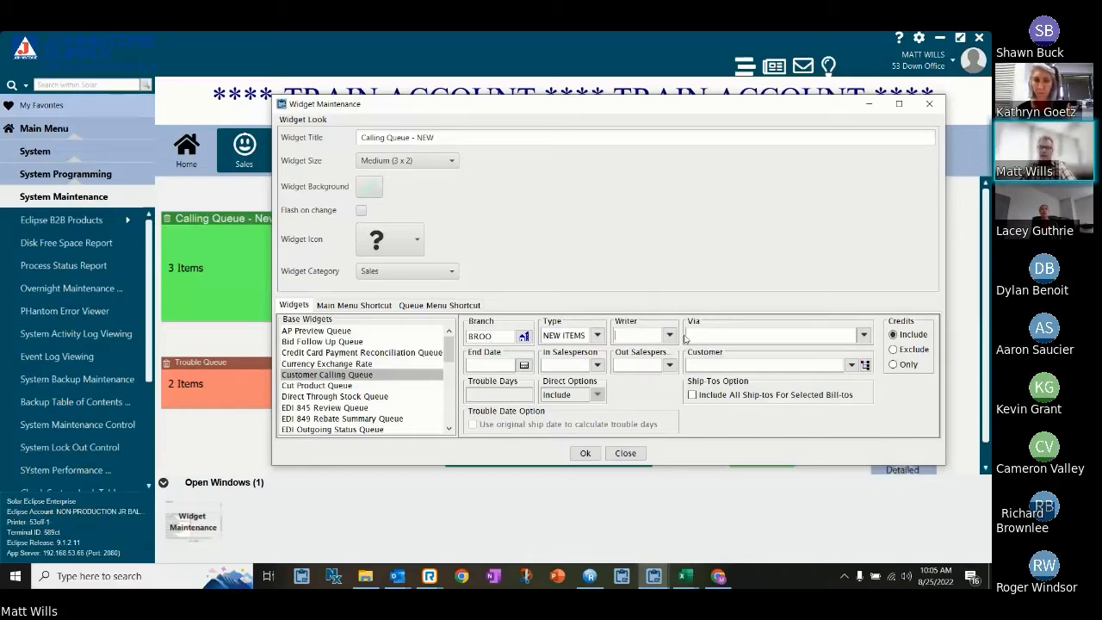
left_click(639, 361)
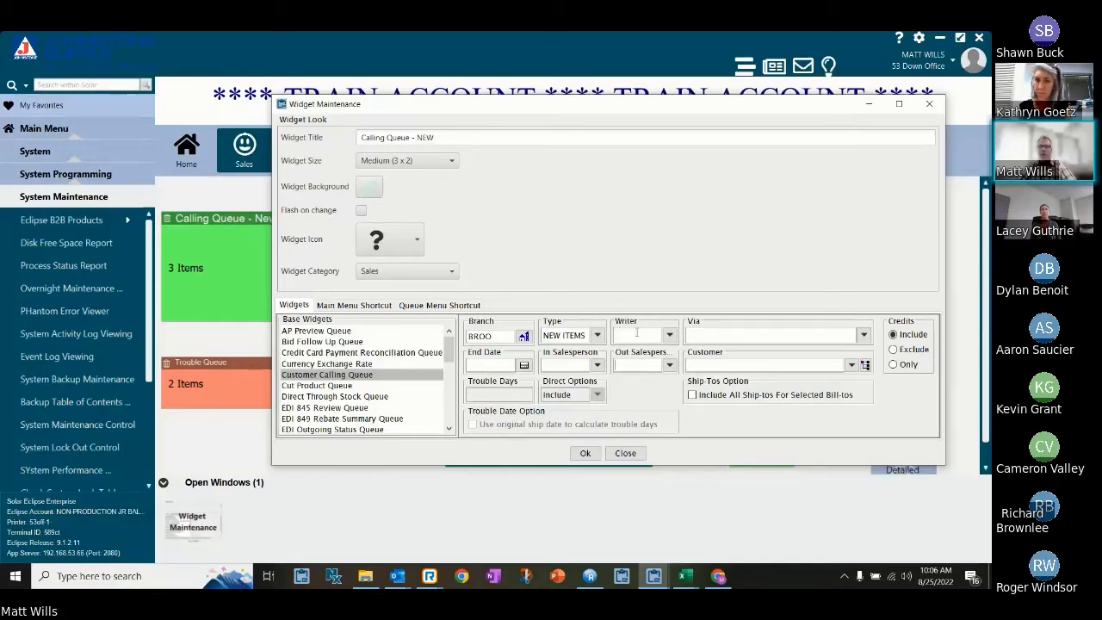
left_click(637, 334)
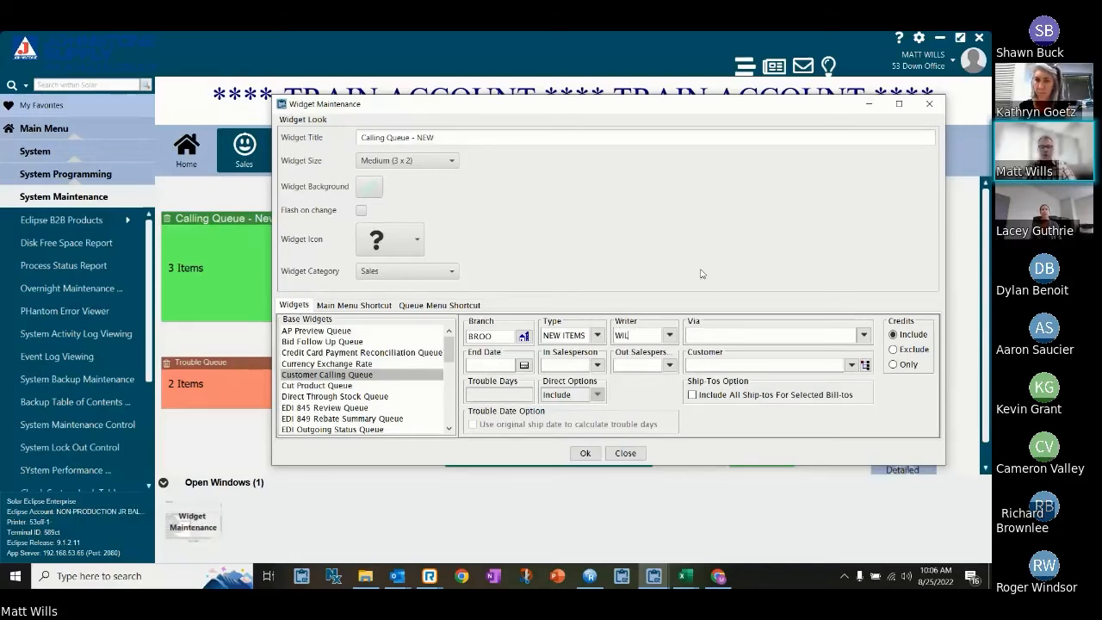
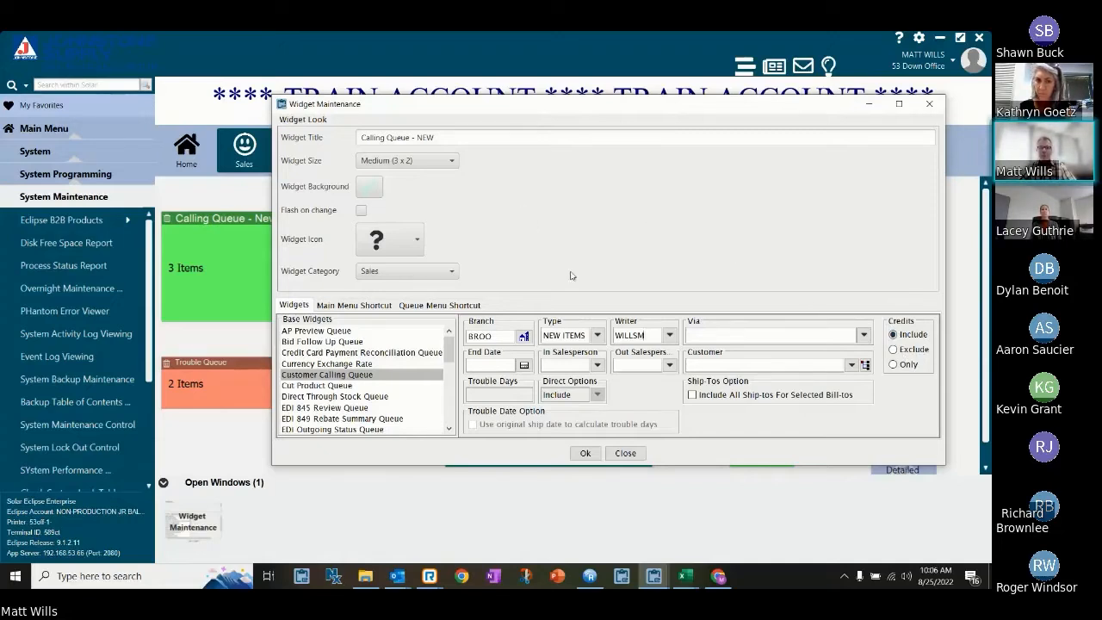
left_click(626, 454)
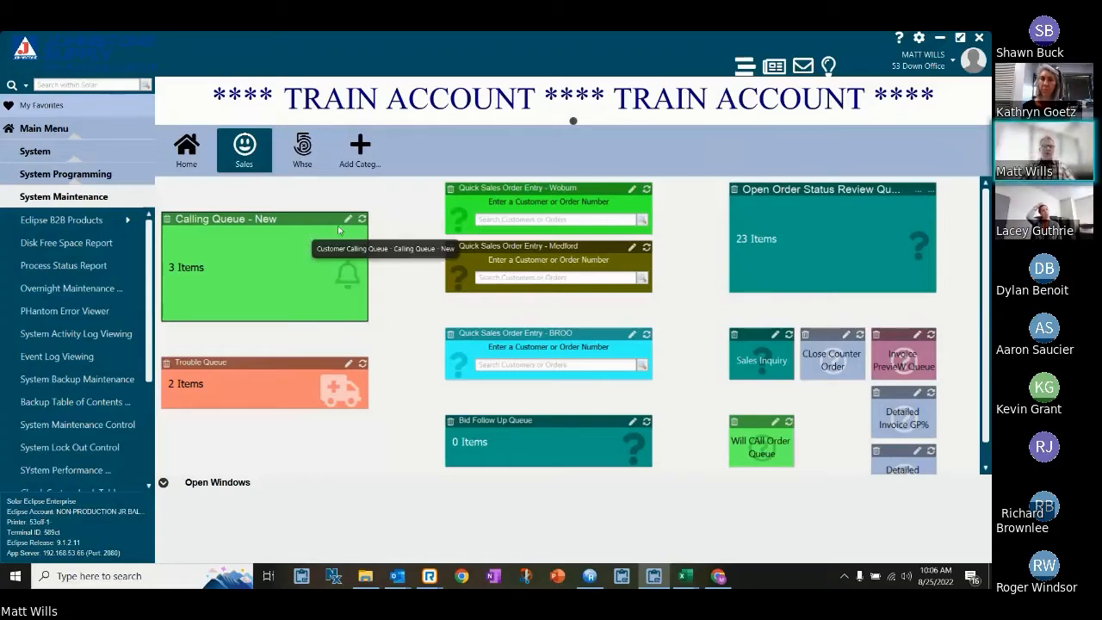
Open the existing Calling Queue - New widget's queue and move the Phone Number column to the end of the table.
left_click(293, 224)
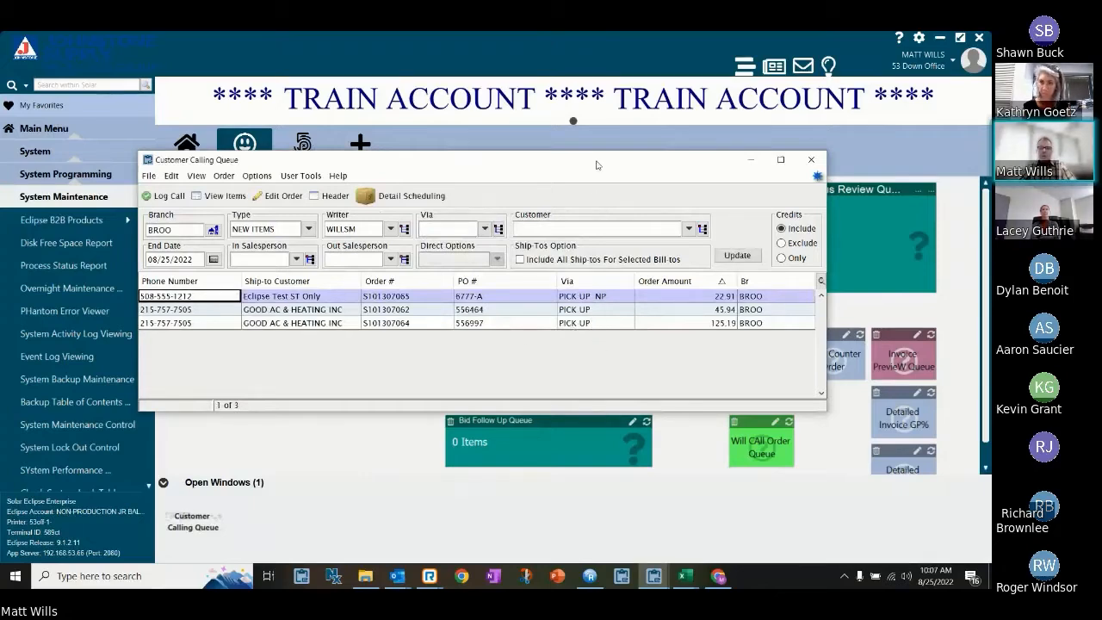
left_click_drag(595, 163, 590, 130)
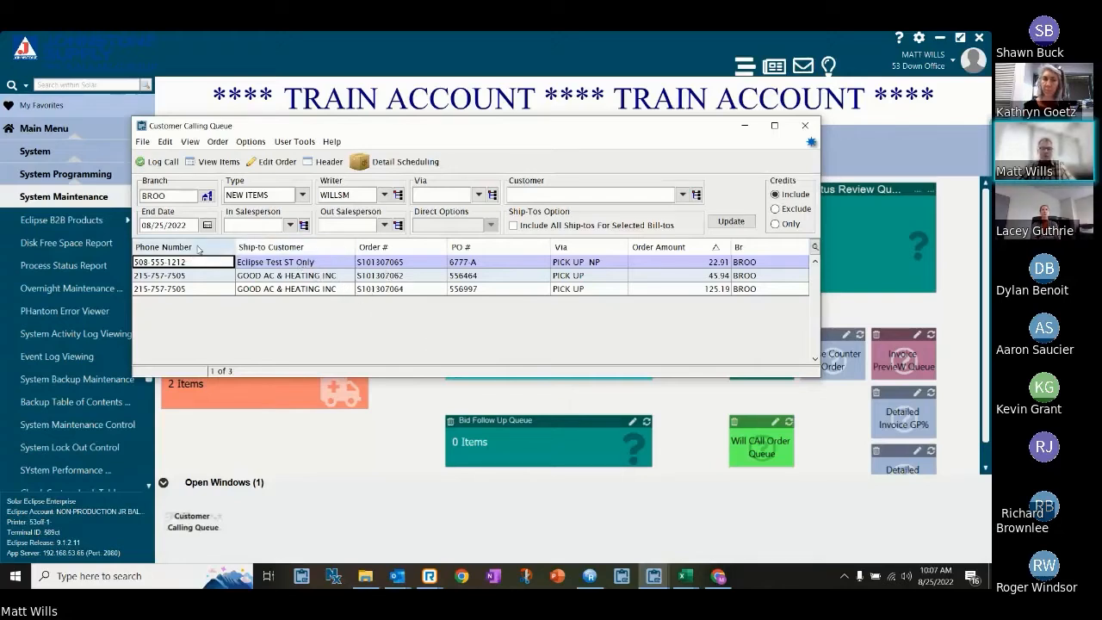
left_click_drag(193, 251, 760, 250)
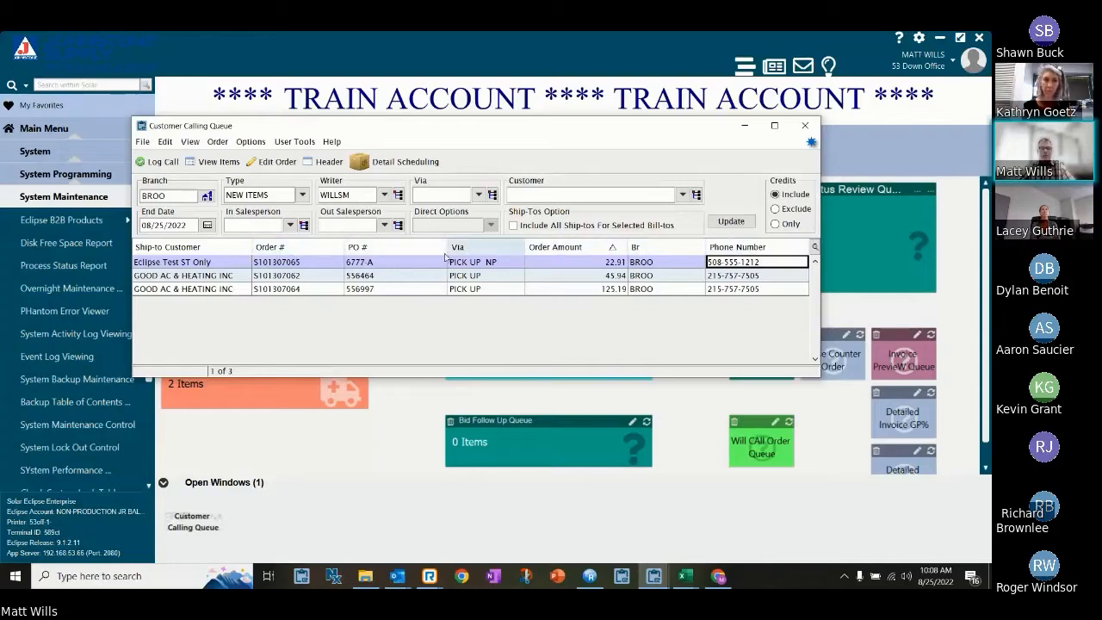
right_click(321, 249)
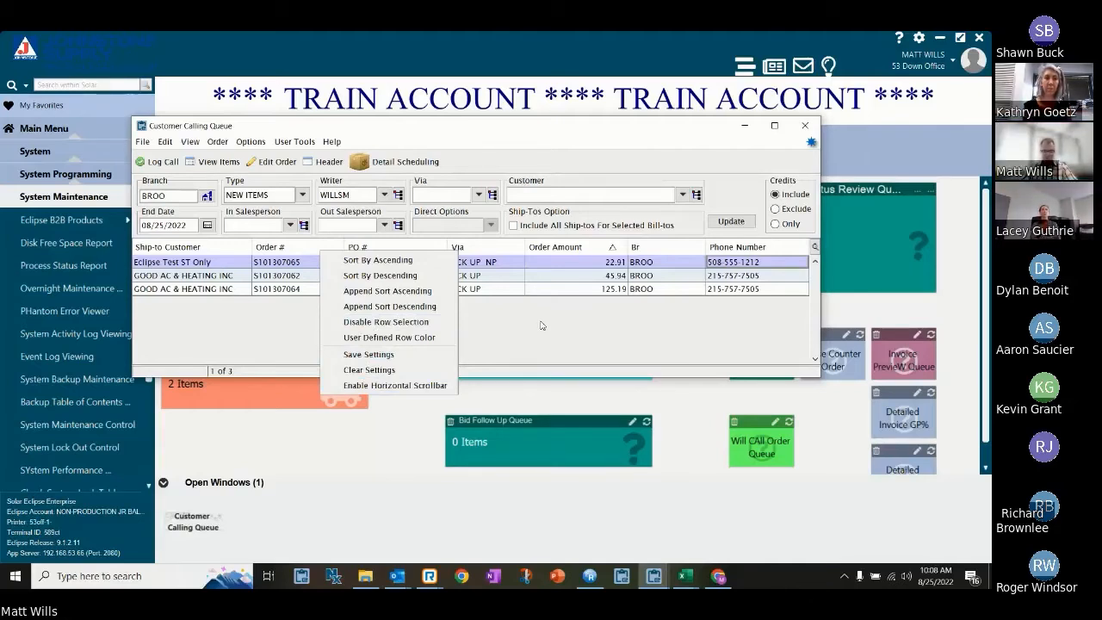
left_click(542, 325)
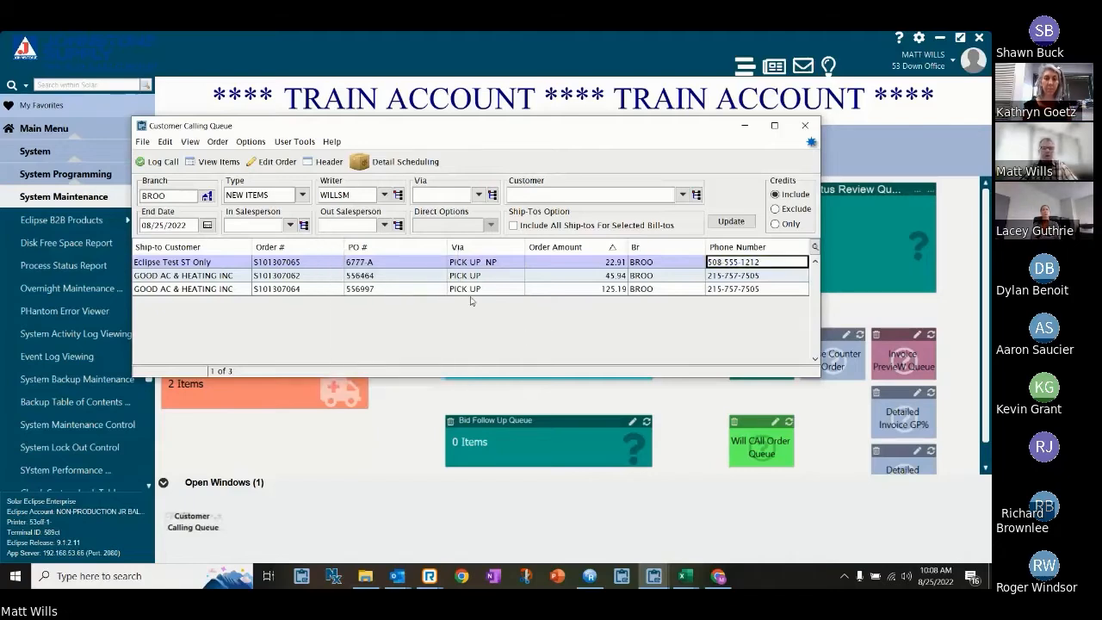
View the items on the first GOOD AC & HEATING INC order in the calling queue, and close the item list.
left_click(188, 225)
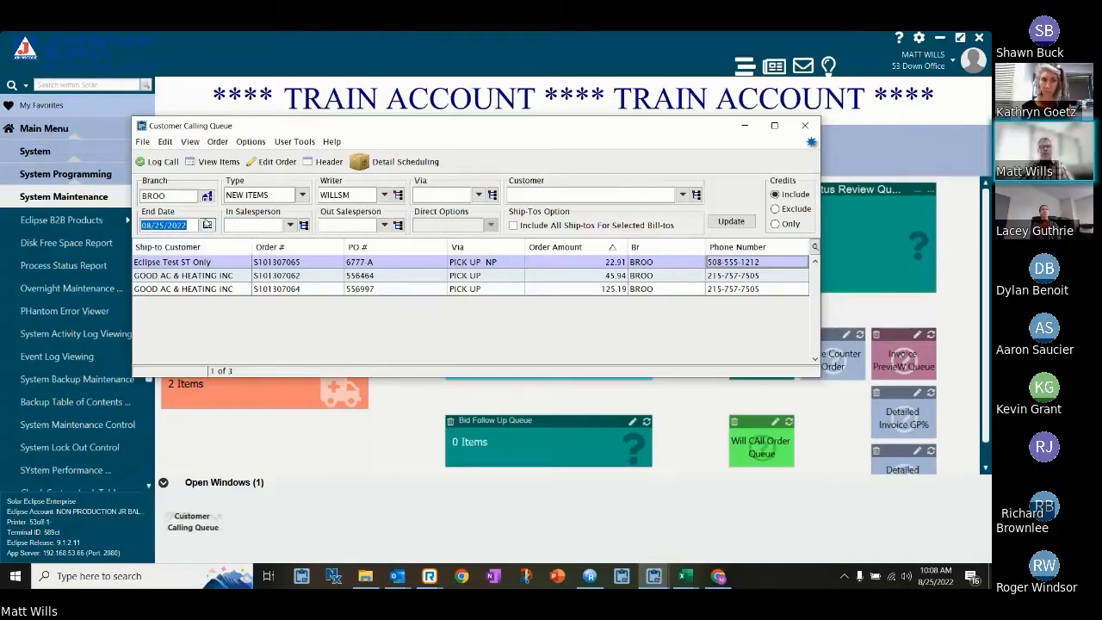
left_click(188, 225)
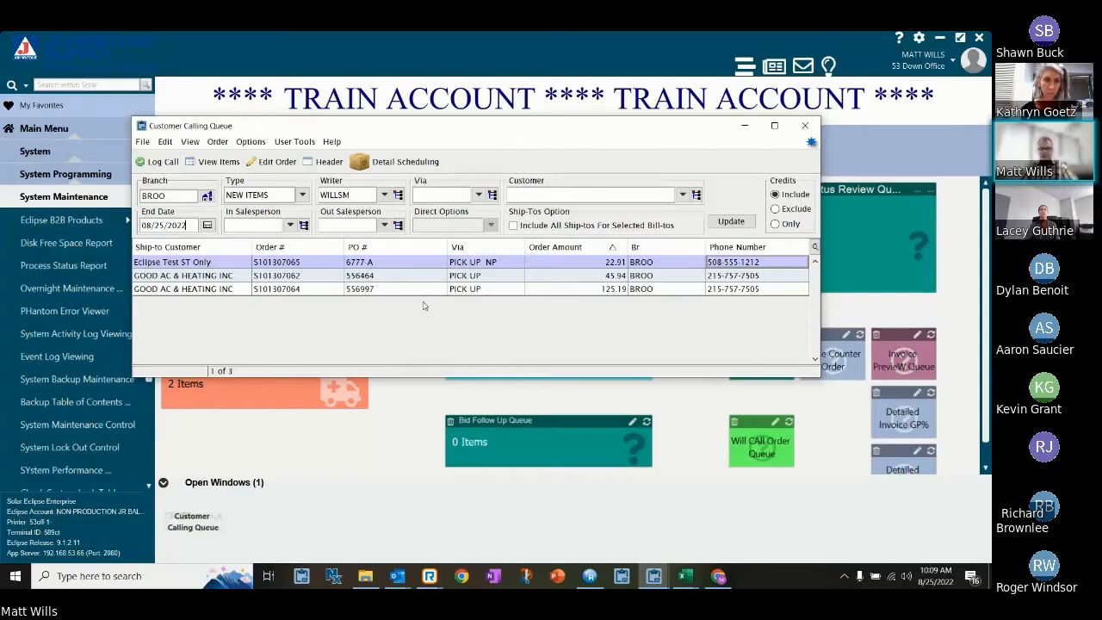
left_click(236, 275)
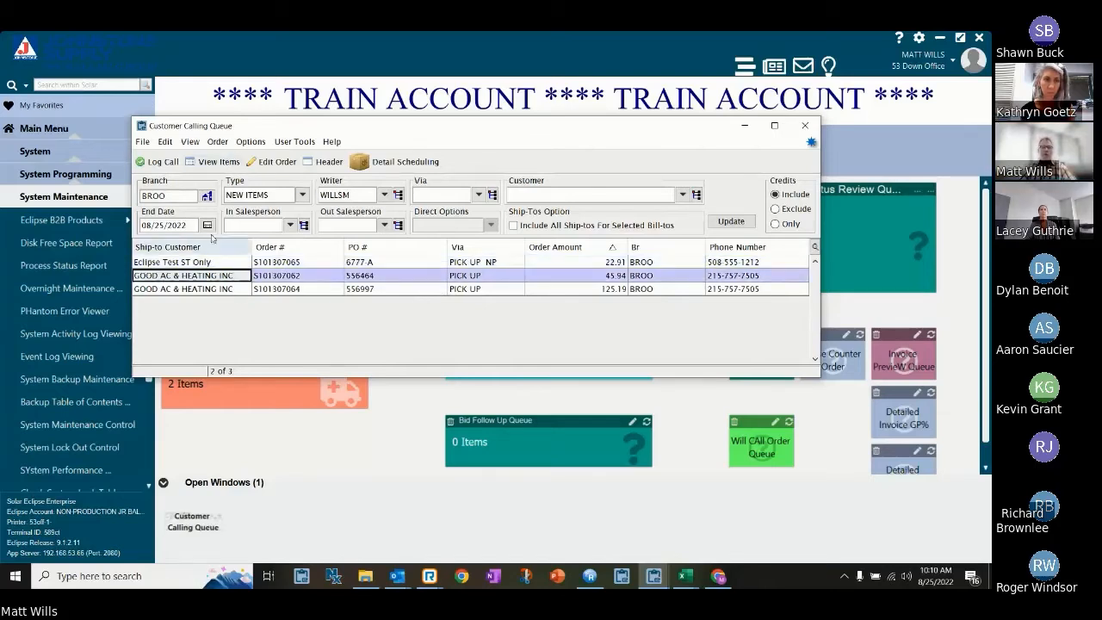
left_click(209, 162)
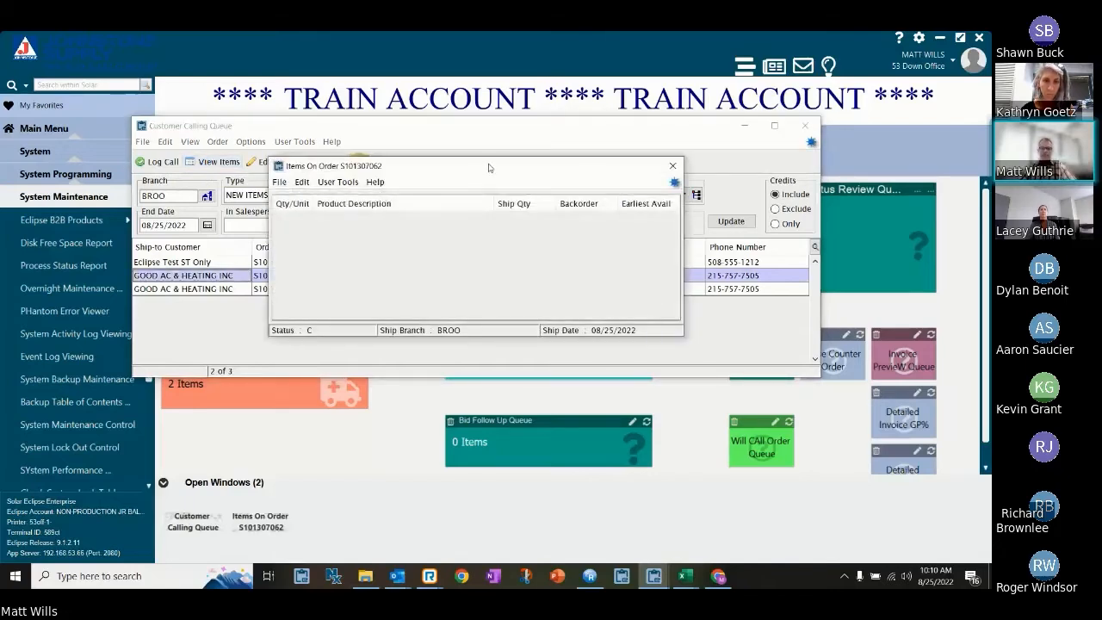
left_click_drag(489, 167, 473, 297)
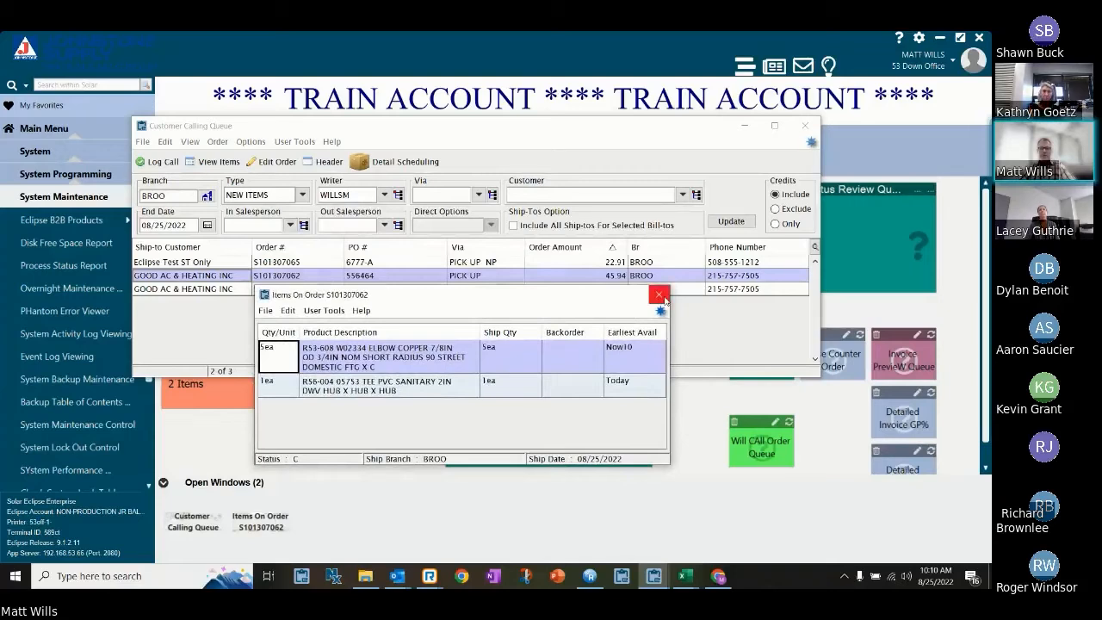
left_click(659, 296)
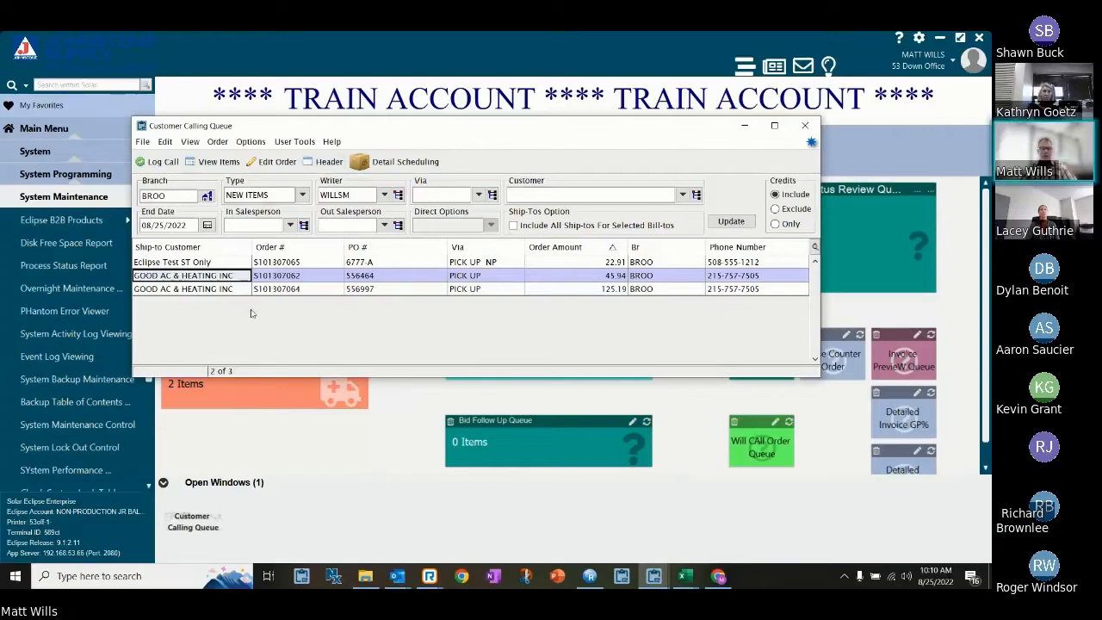
Open a call log for the Eclipse Test ST Only order and set the next call date to 08/26/2022.
left_click(217, 263)
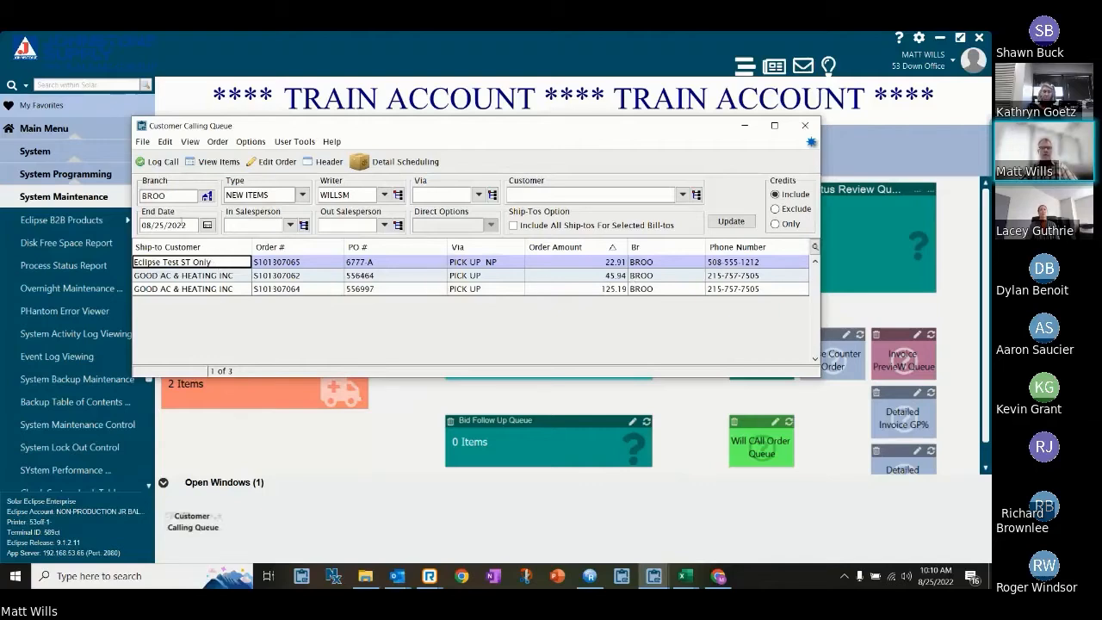
left_click(158, 162)
left_click_drag(458, 163, 467, 309)
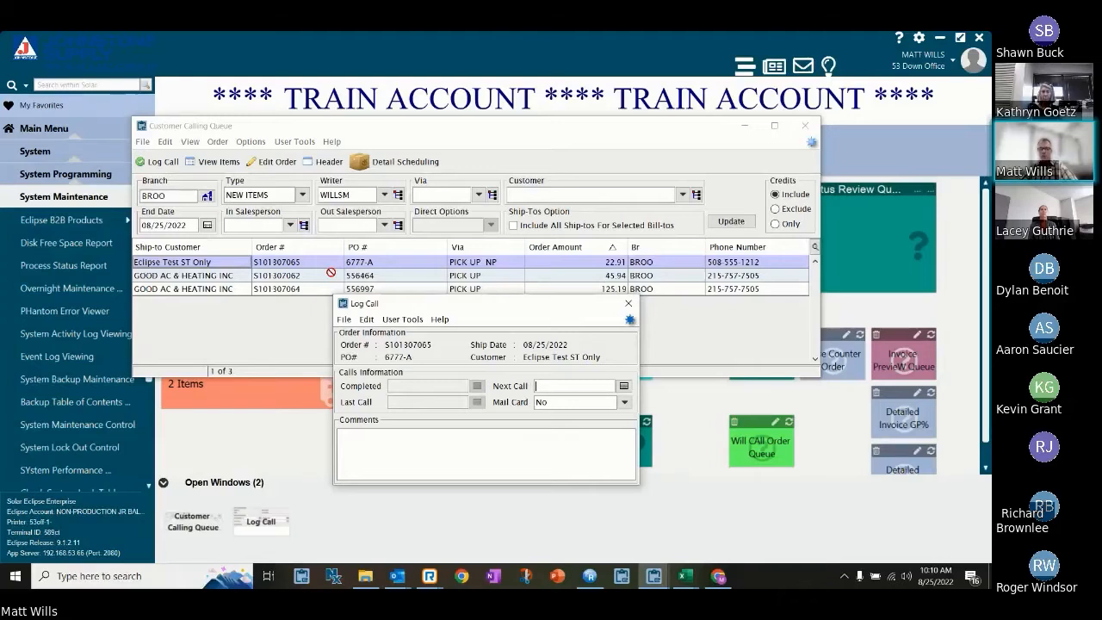
left_click(624, 385)
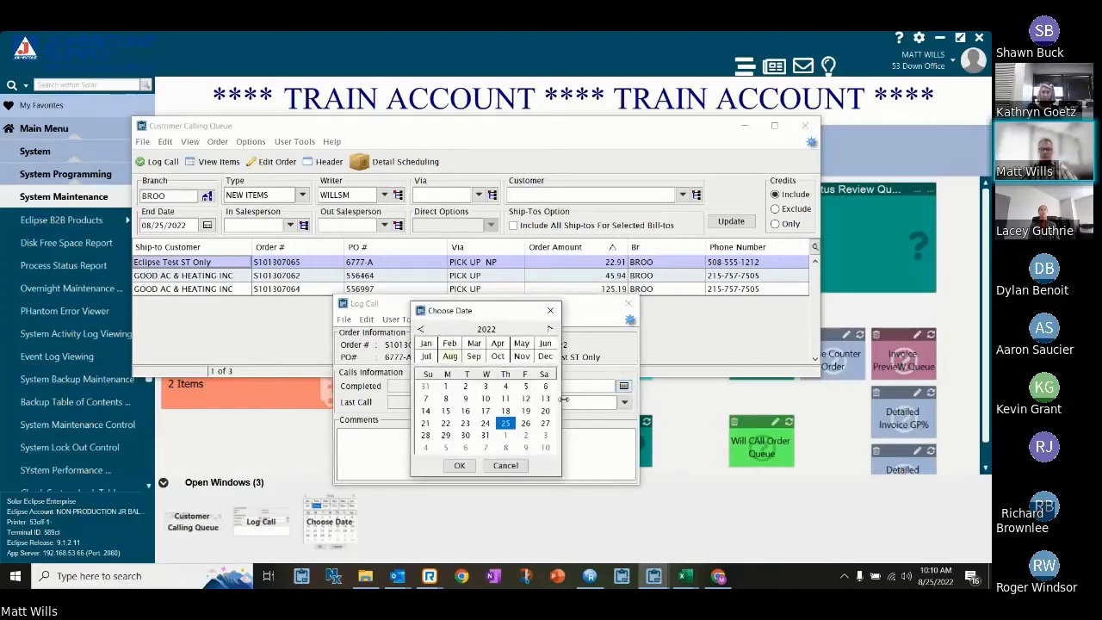
left_click(526, 423)
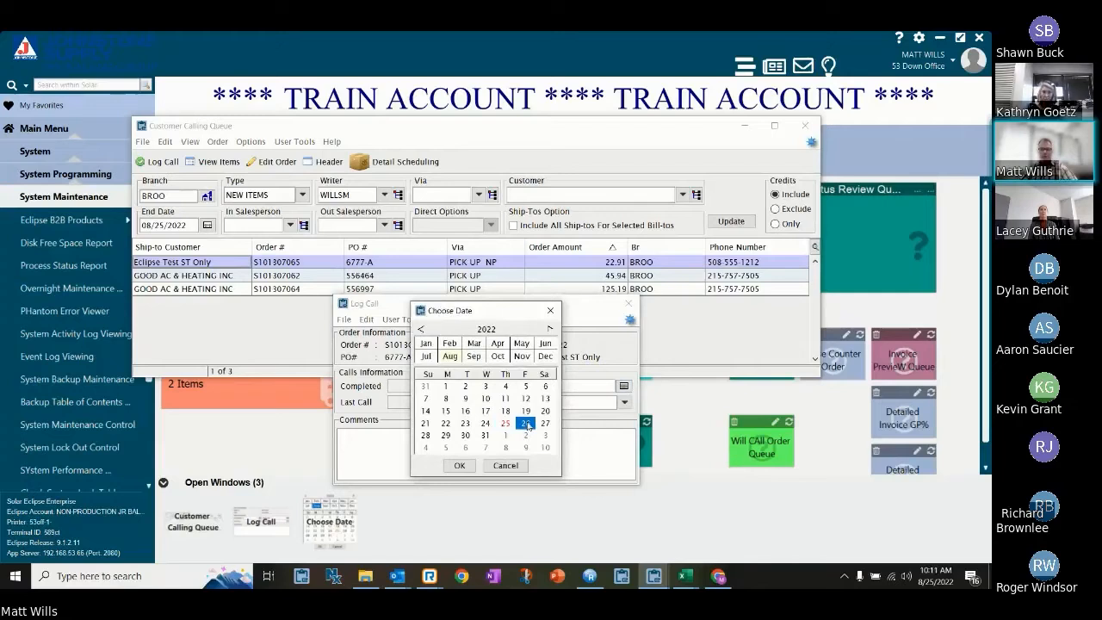
left_click(459, 464)
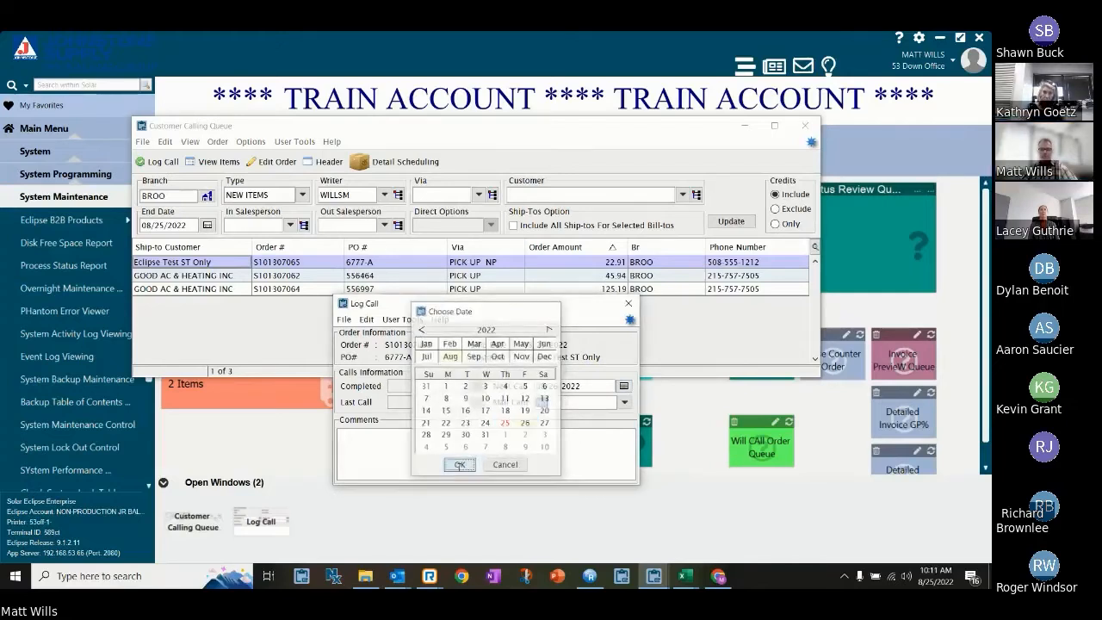
Add the comment "Call him back with info on product" to the call log, save it, and refresh the calling queue.
left_click(471, 445)
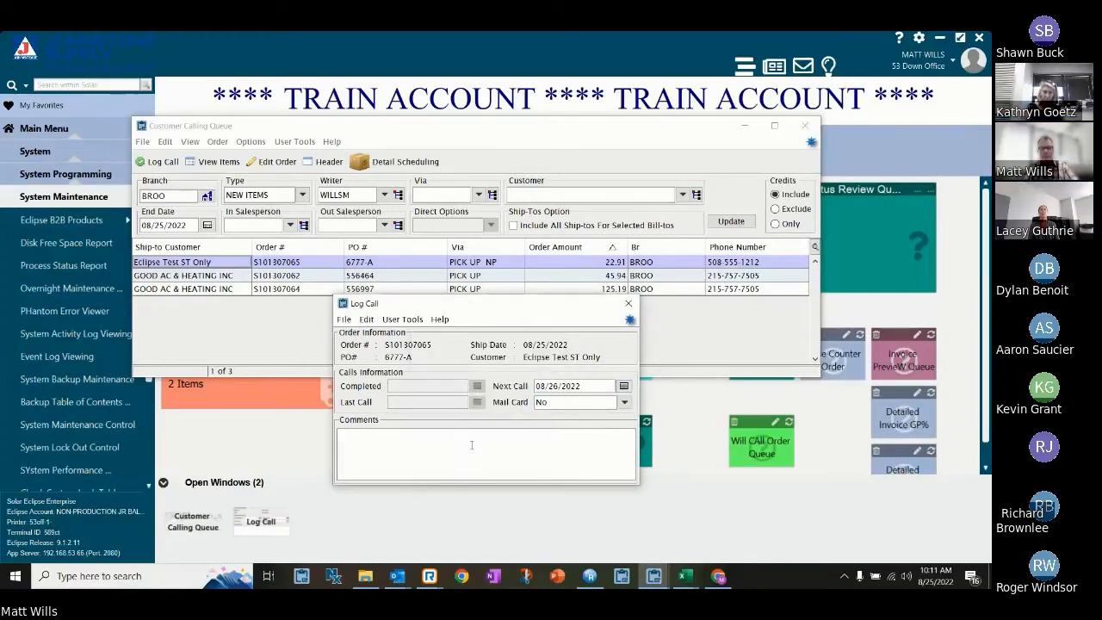
type("Call")
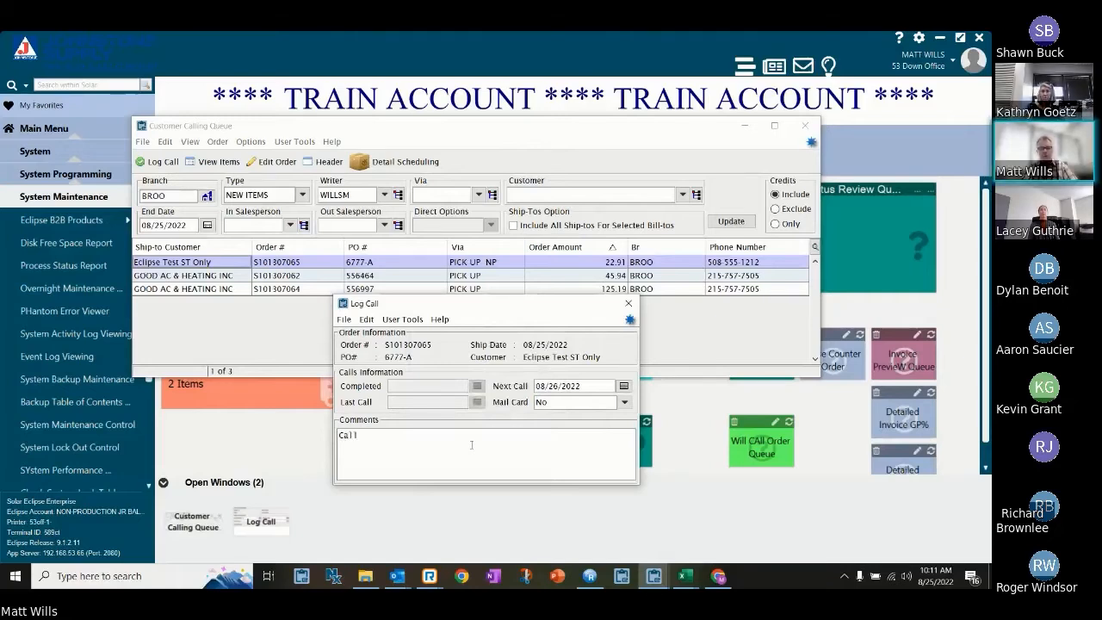
type("him ba")
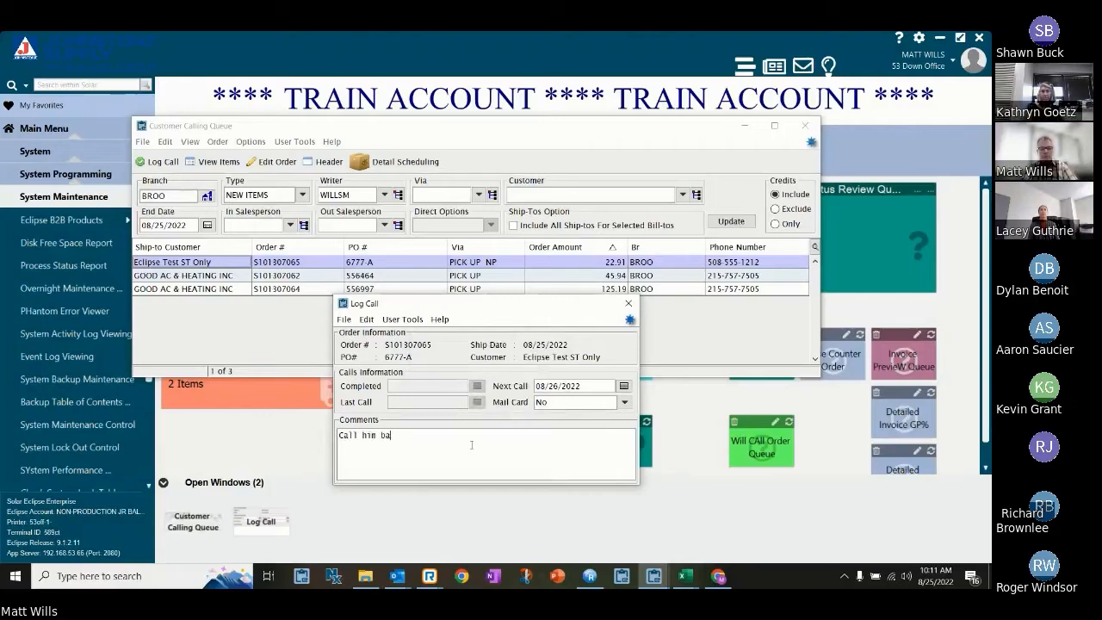
type("ck with info on")
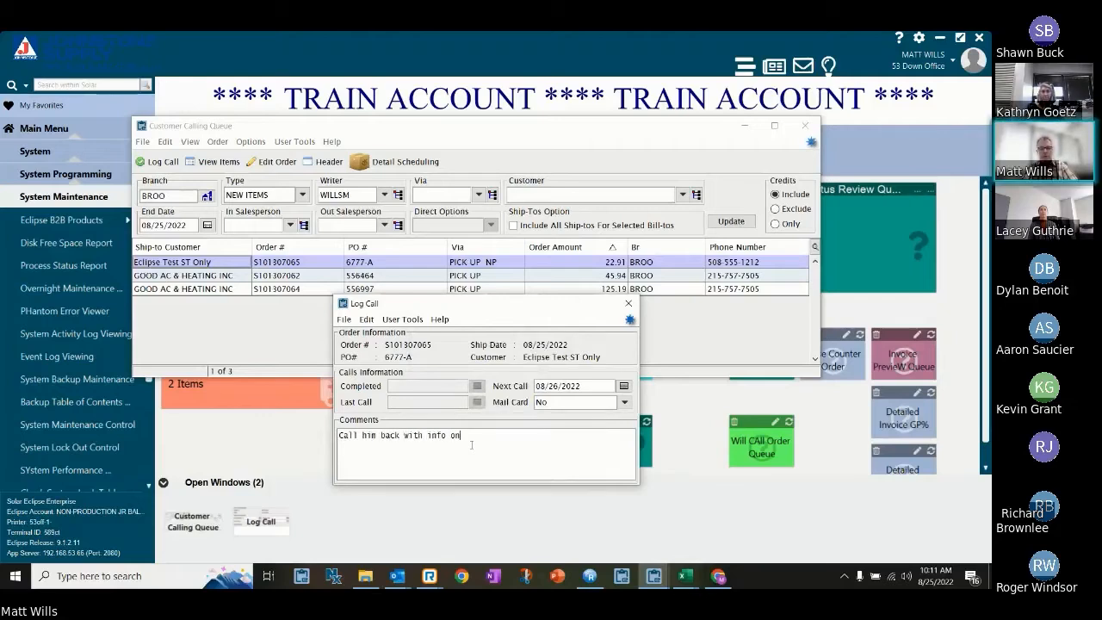
type(" product")
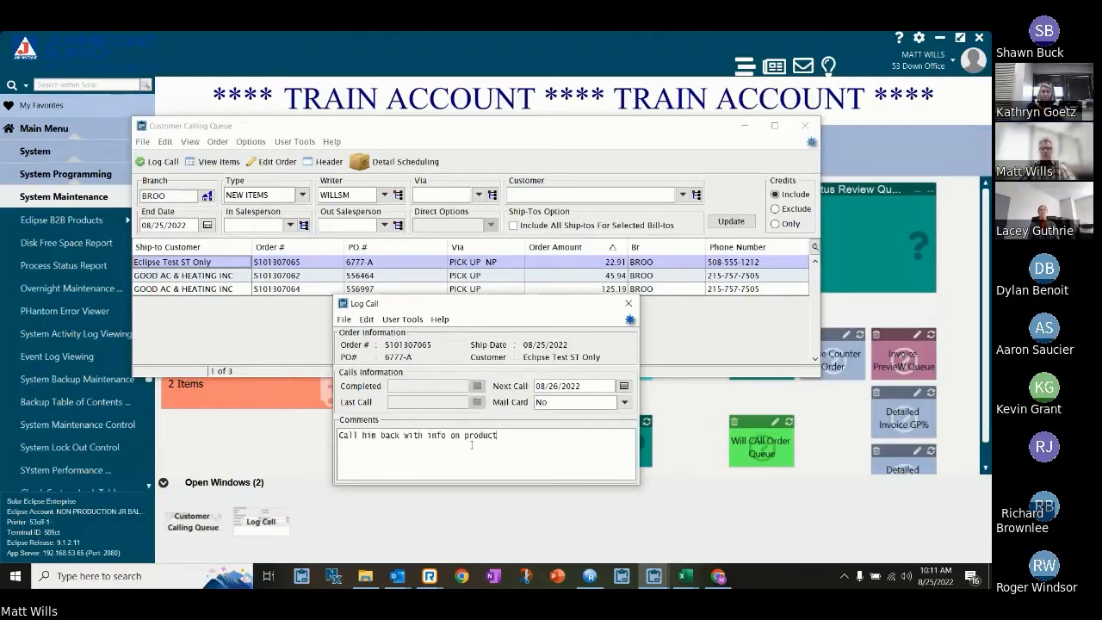
left_click(625, 307)
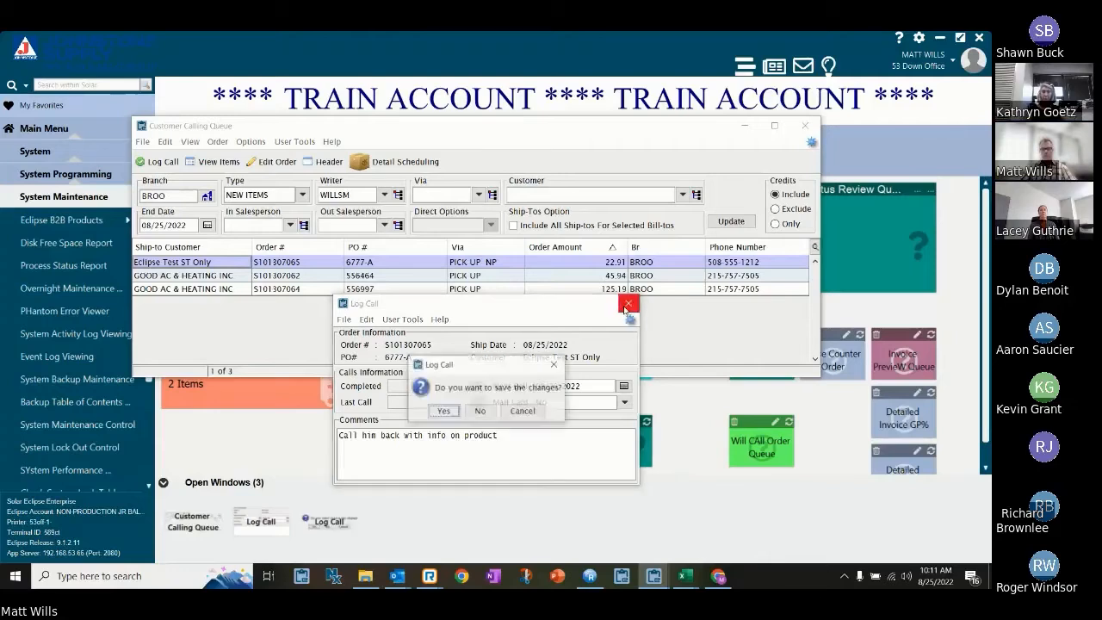
left_click(445, 412)
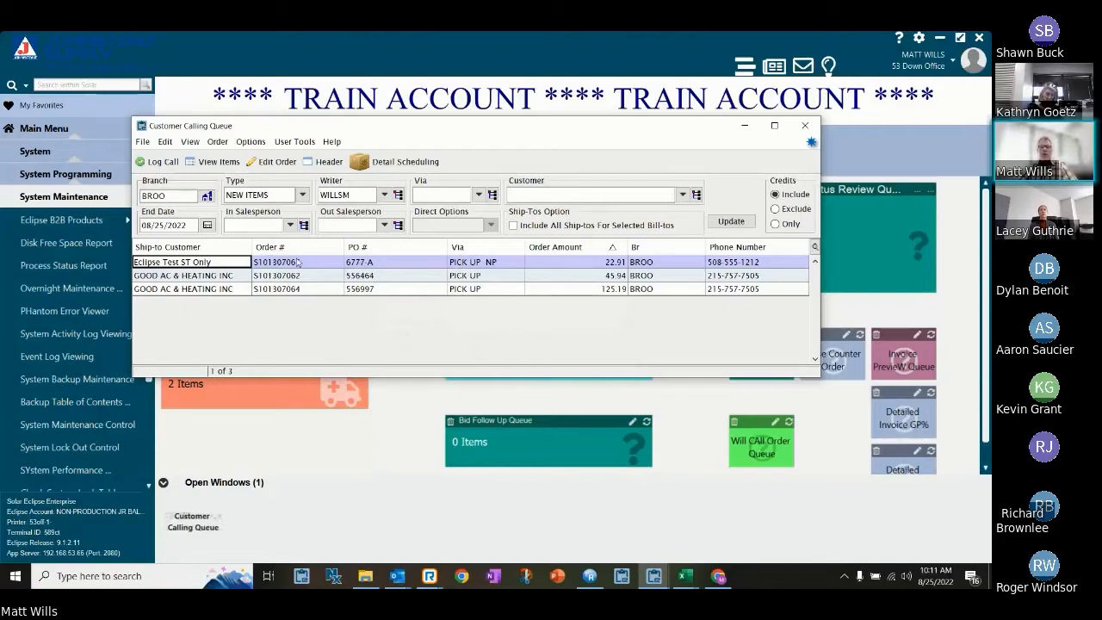
left_click(736, 222)
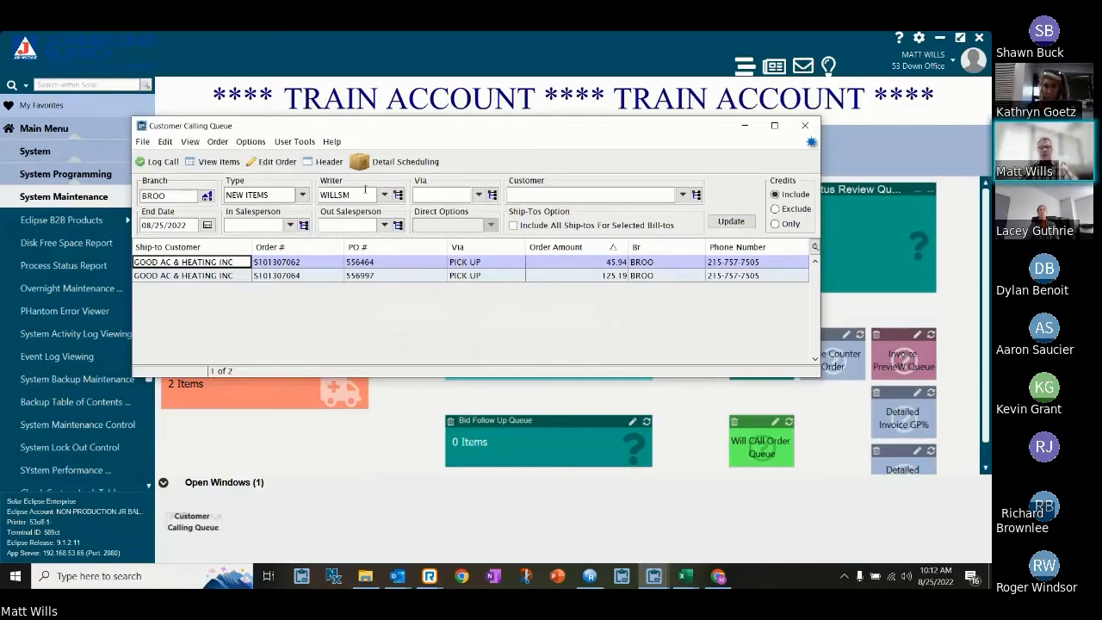
Clear the writer filter, refresh the calling queue for all writers in branch BROO, and stop the search early.
left_click(365, 191)
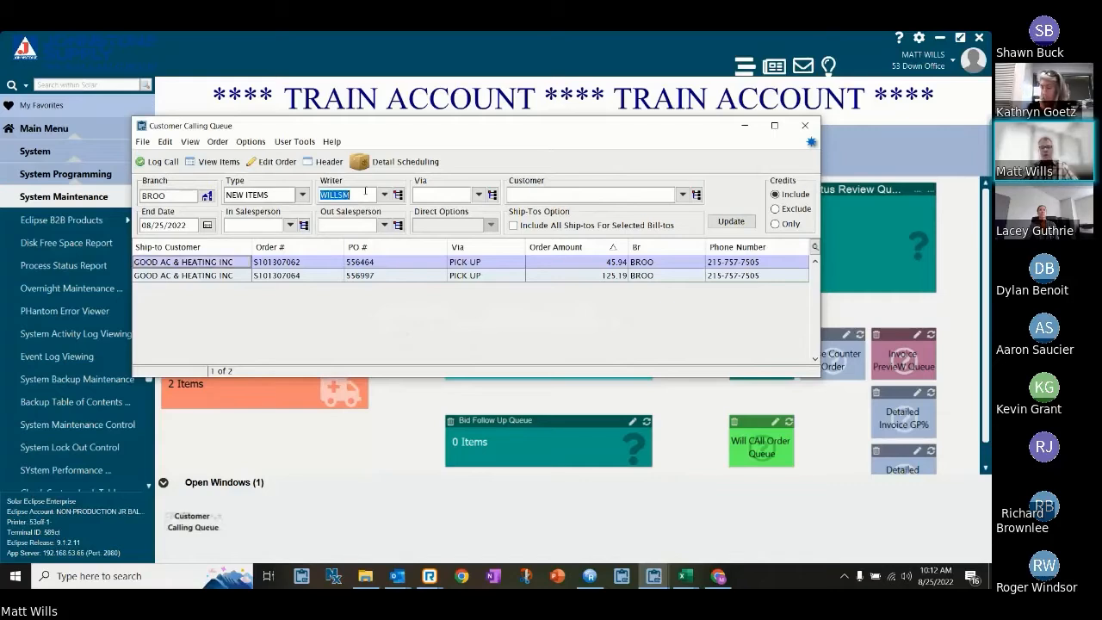
key("BackSpace")
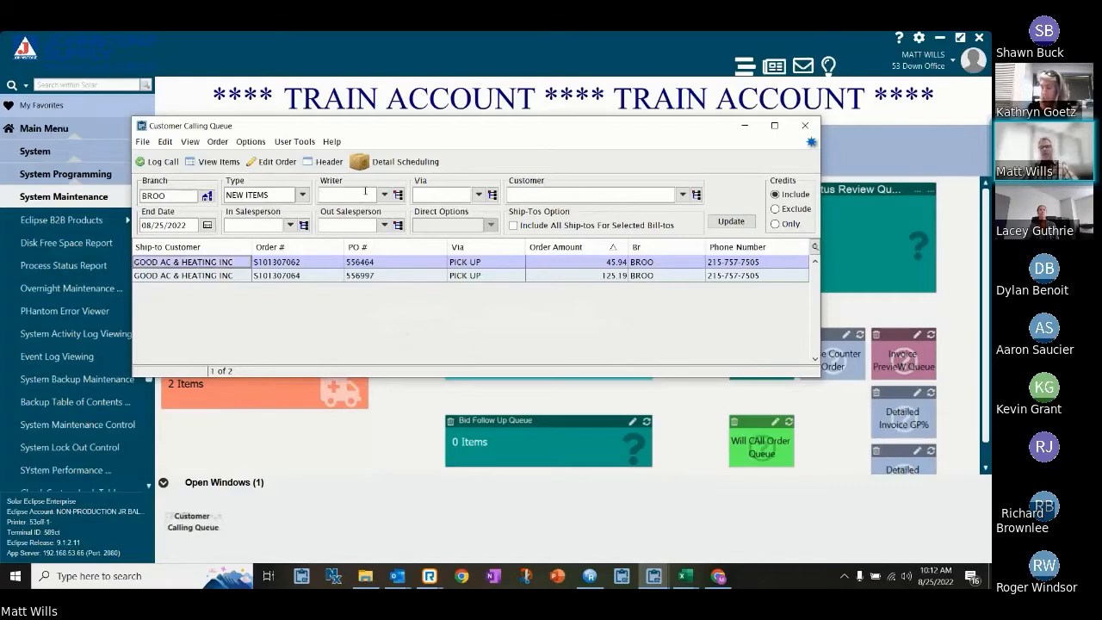
left_click(732, 222)
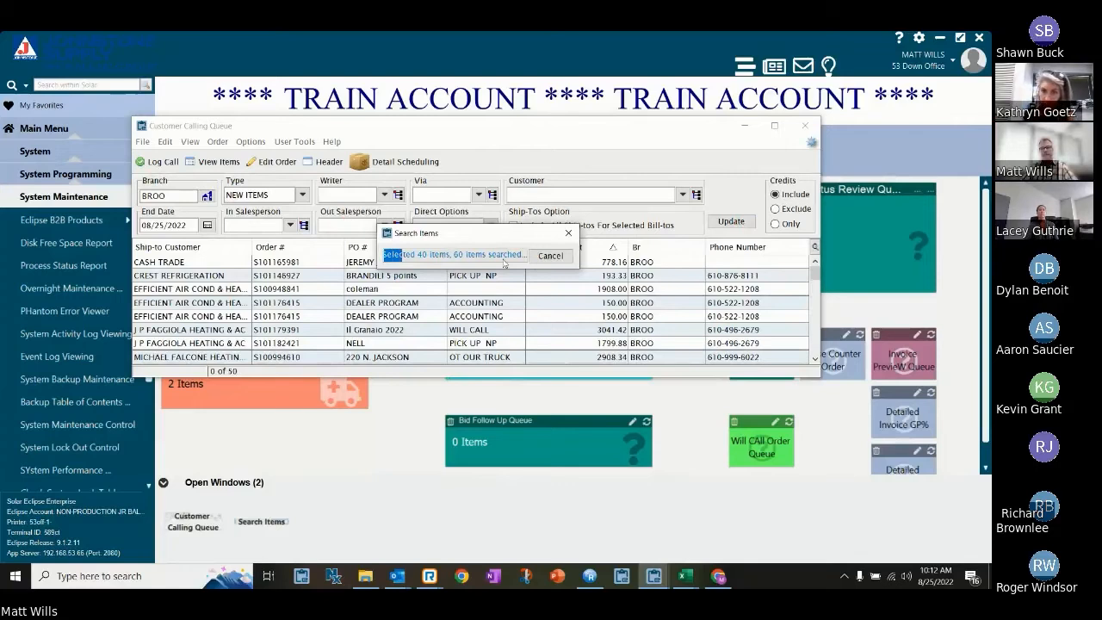
left_click(549, 255)
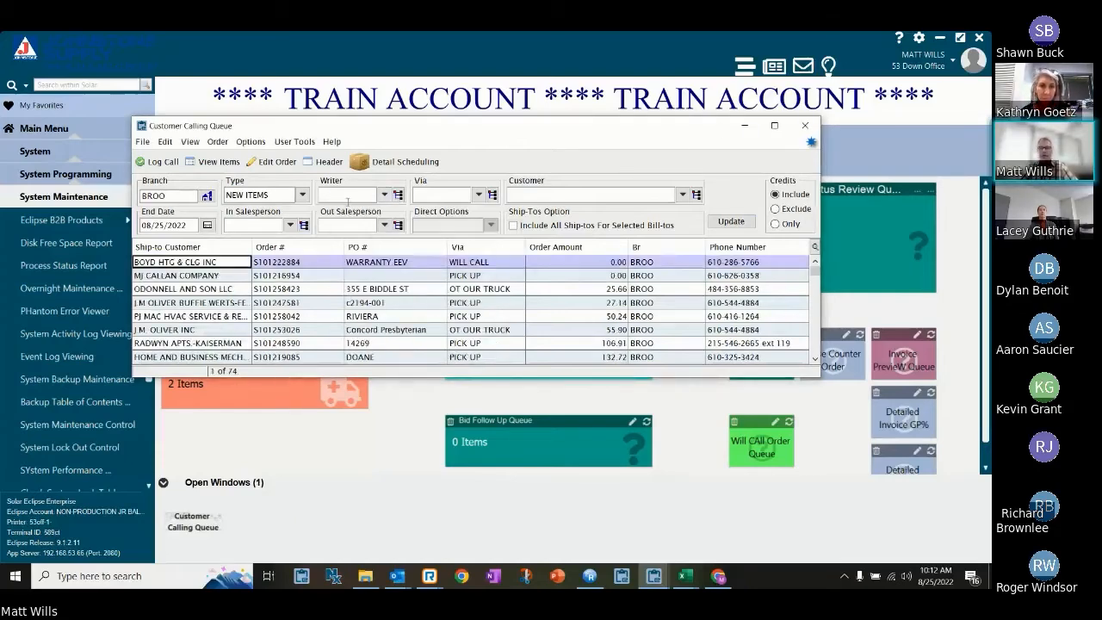
Filter the calling queue to credits only, stop the search early, and close the queue.
left_click(777, 225)
left_click(745, 221)
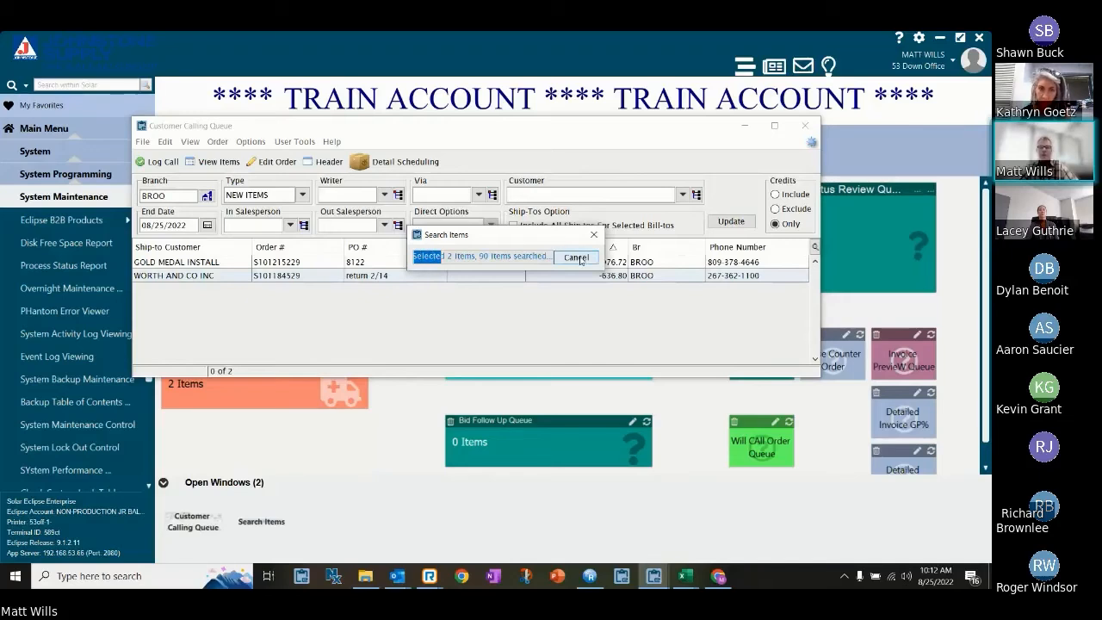
left_click(577, 257)
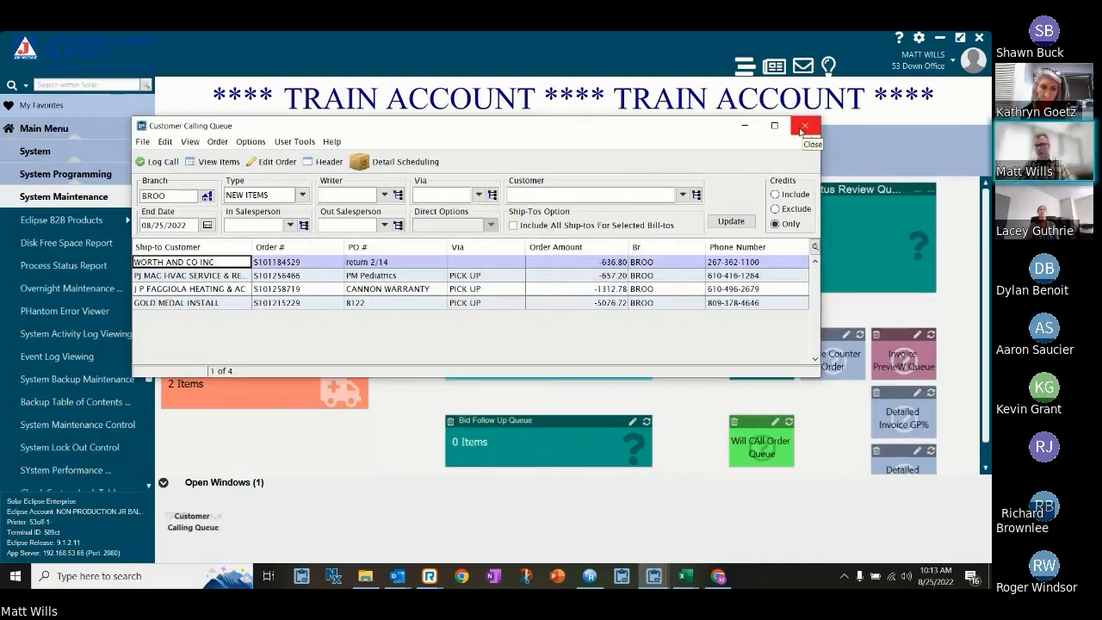
left_click(802, 129)
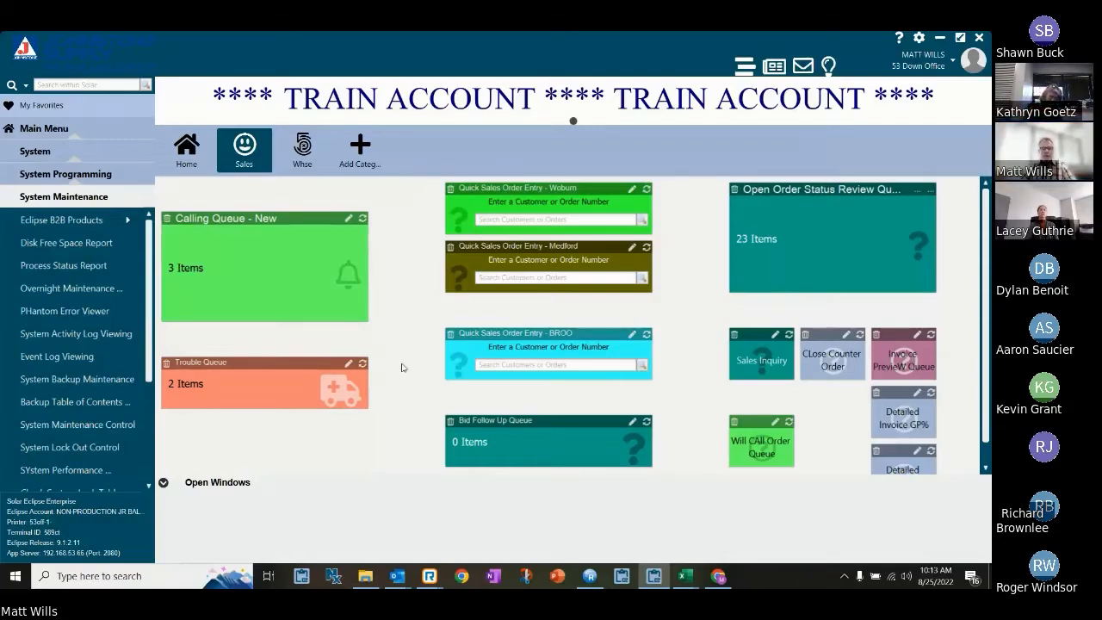
Start adding a Customer Calling Queue widget to the Sales page and set its branch to BROO.
right_click(403, 316)
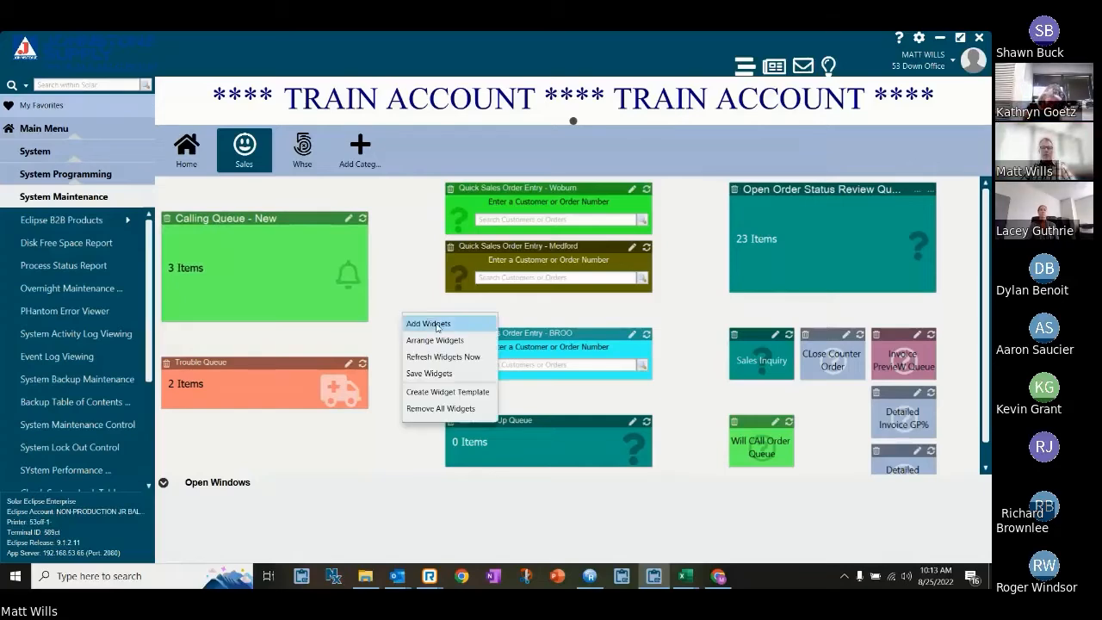
left_click(436, 324)
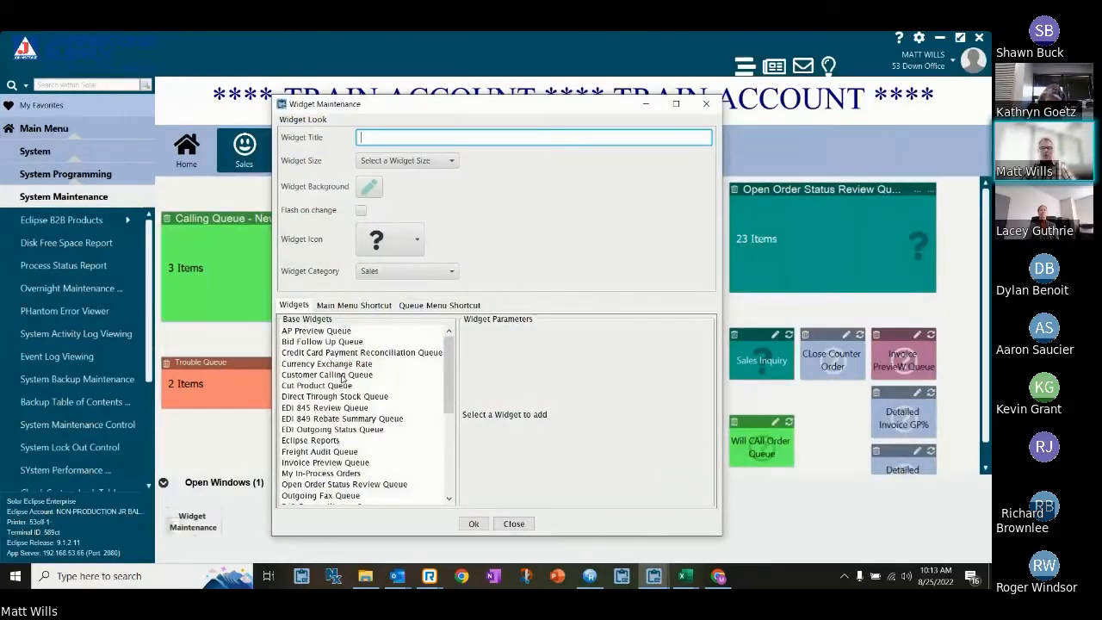
left_click(341, 374)
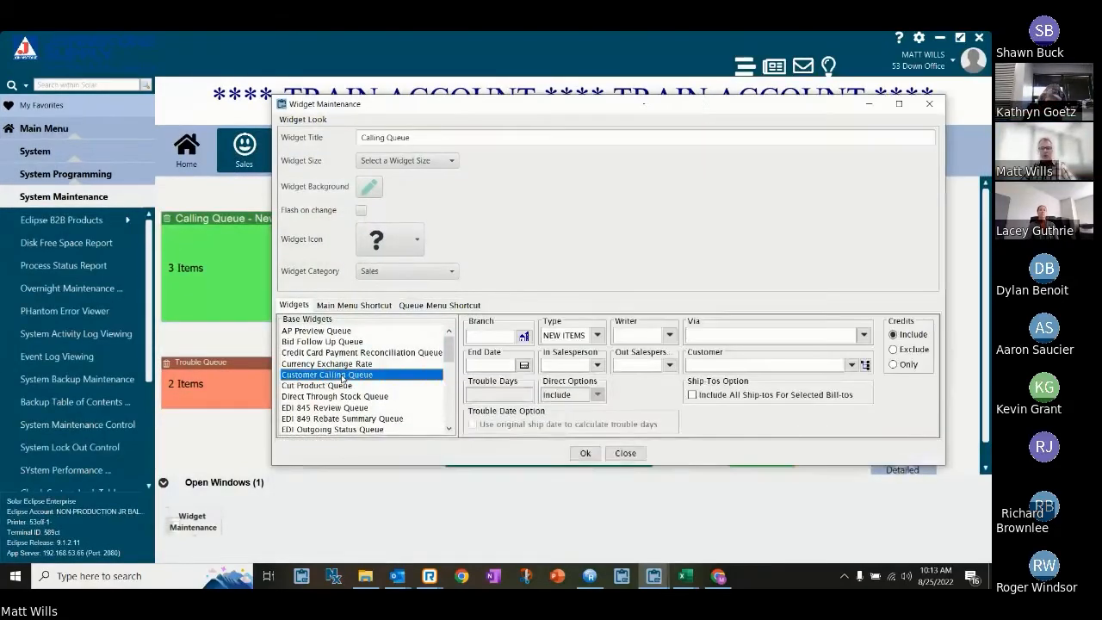
left_click(498, 335)
type("1")
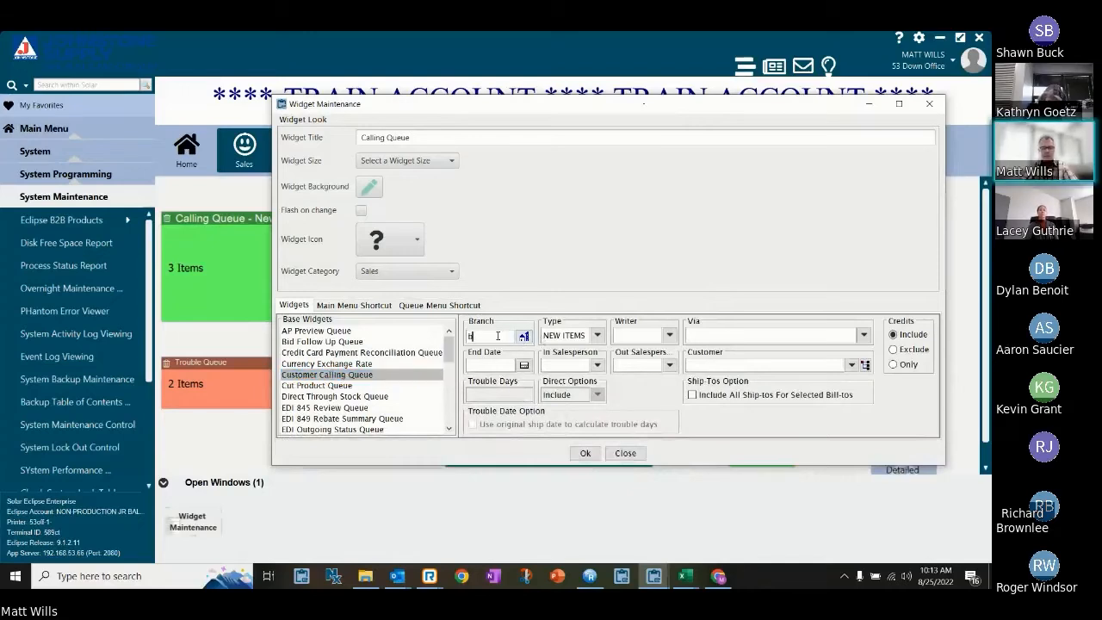
type("roo")
key("Tab")
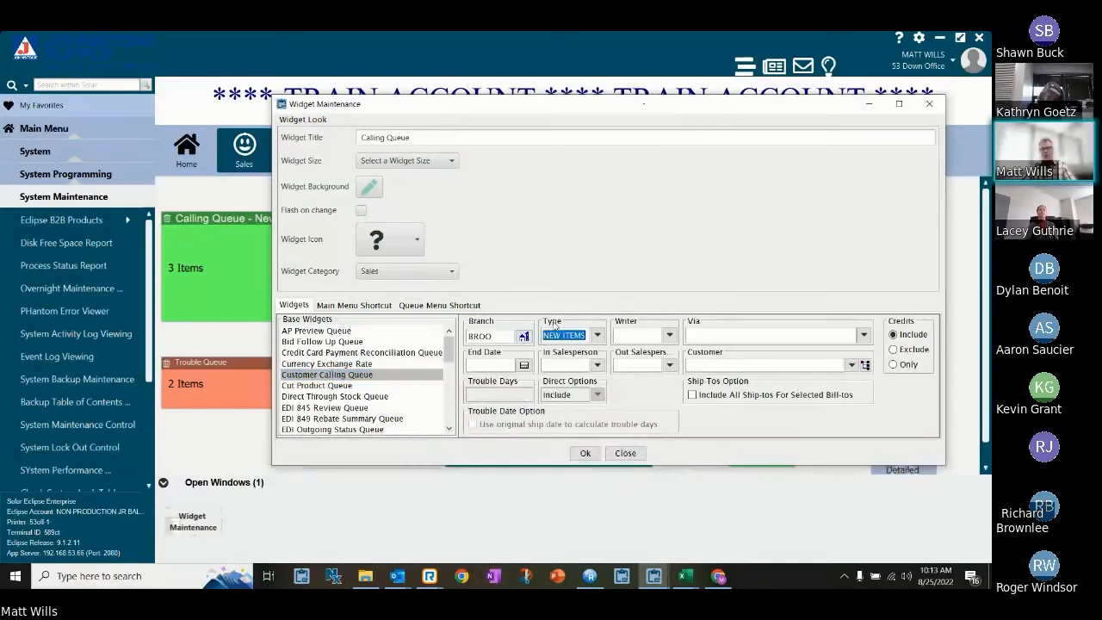
Set the new widget's type to TROUBLE and enter the writer's user ID.
left_click(598, 336)
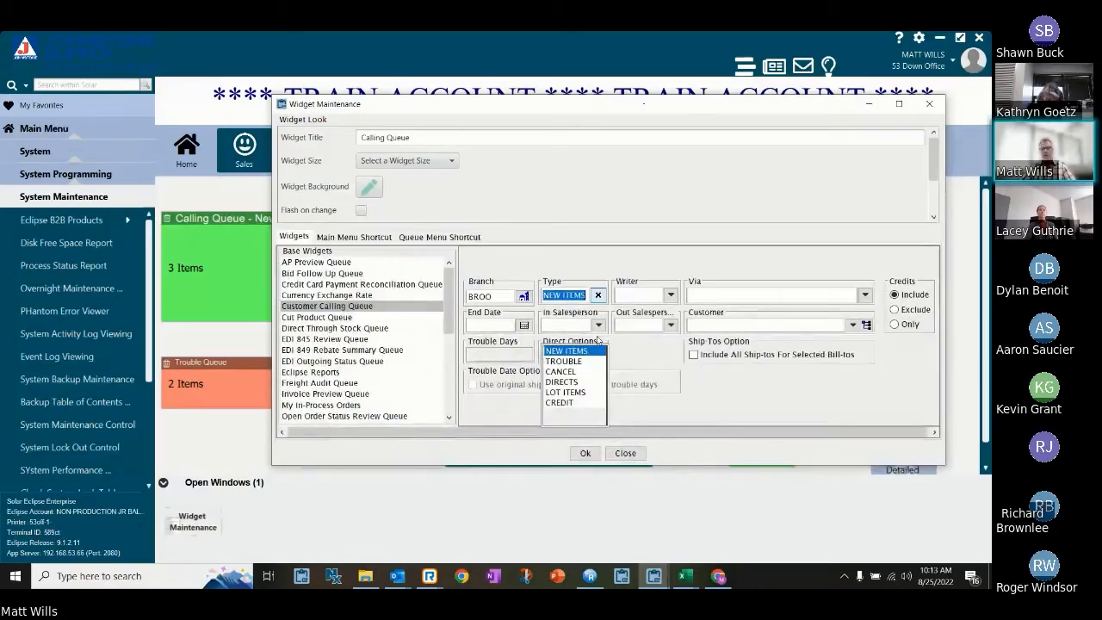
left_click(575, 361)
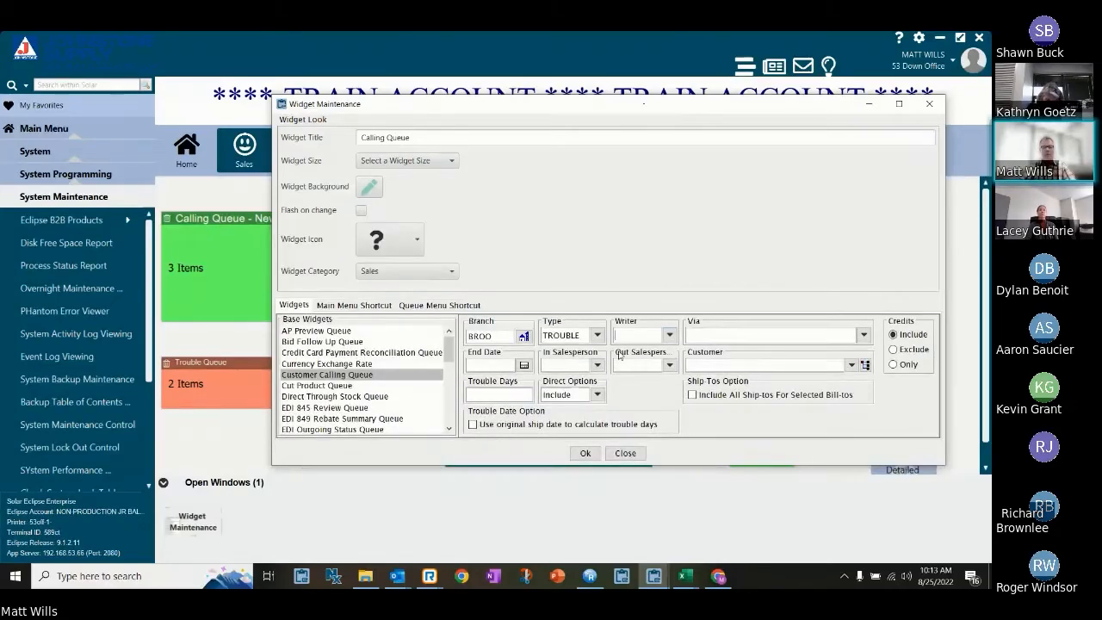
key("Tab")
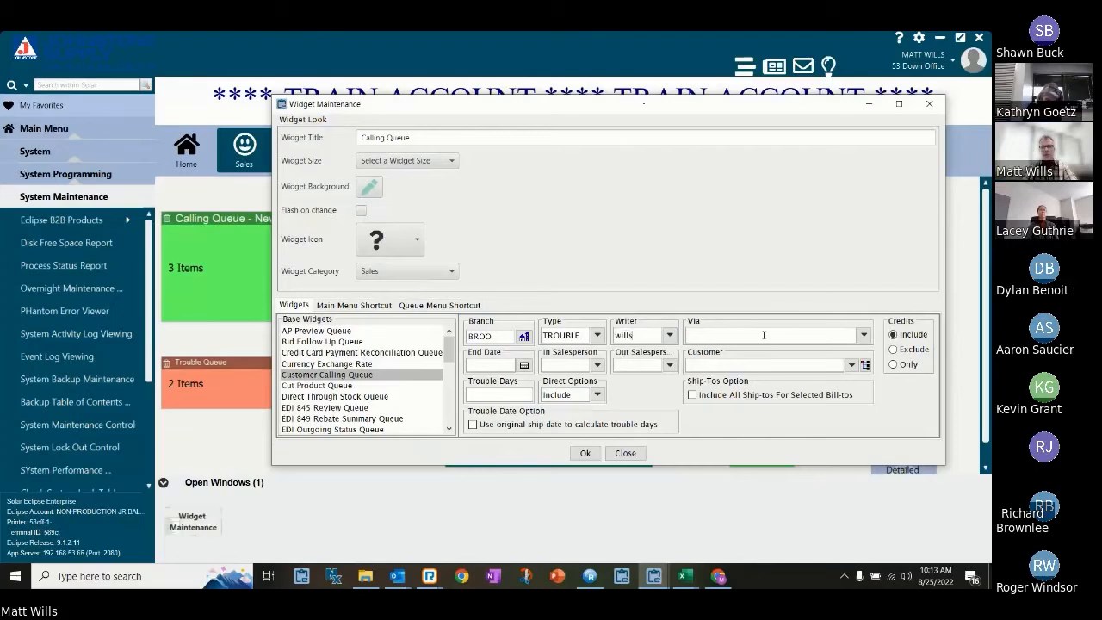
key("Tab")
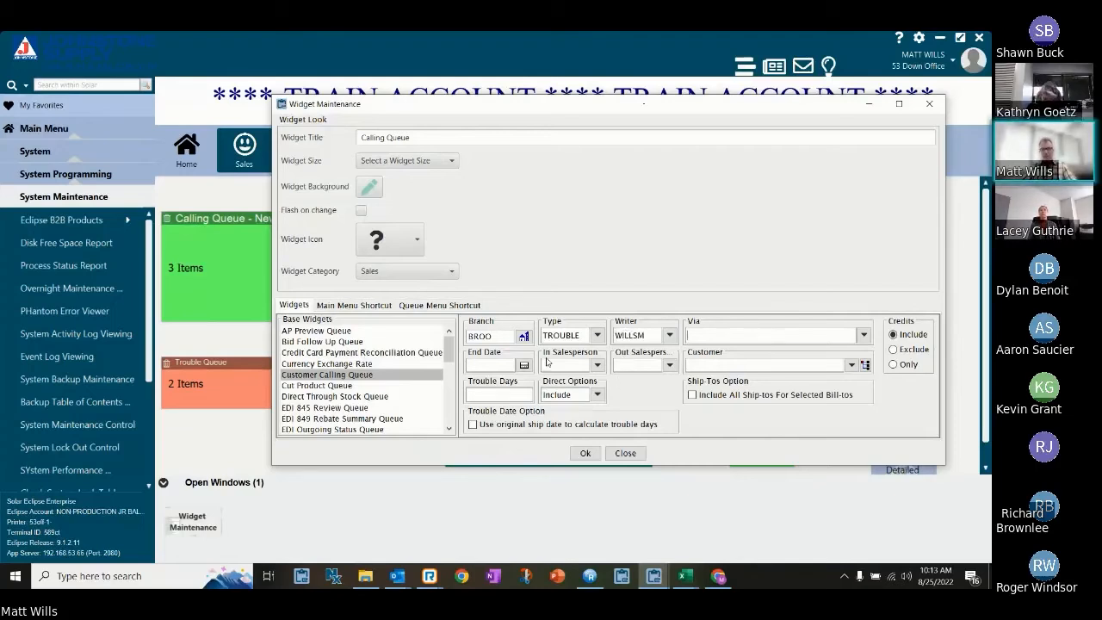
Replace the new widget's title with "Trouble Queue".
left_click(455, 138)
type("- Tr")
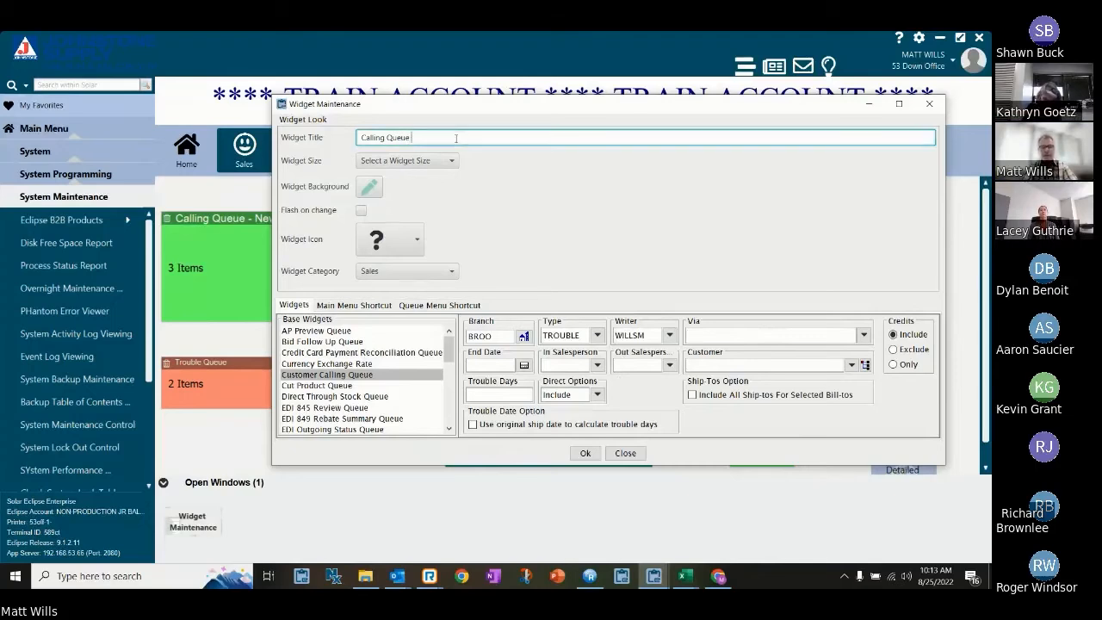
type("oub")
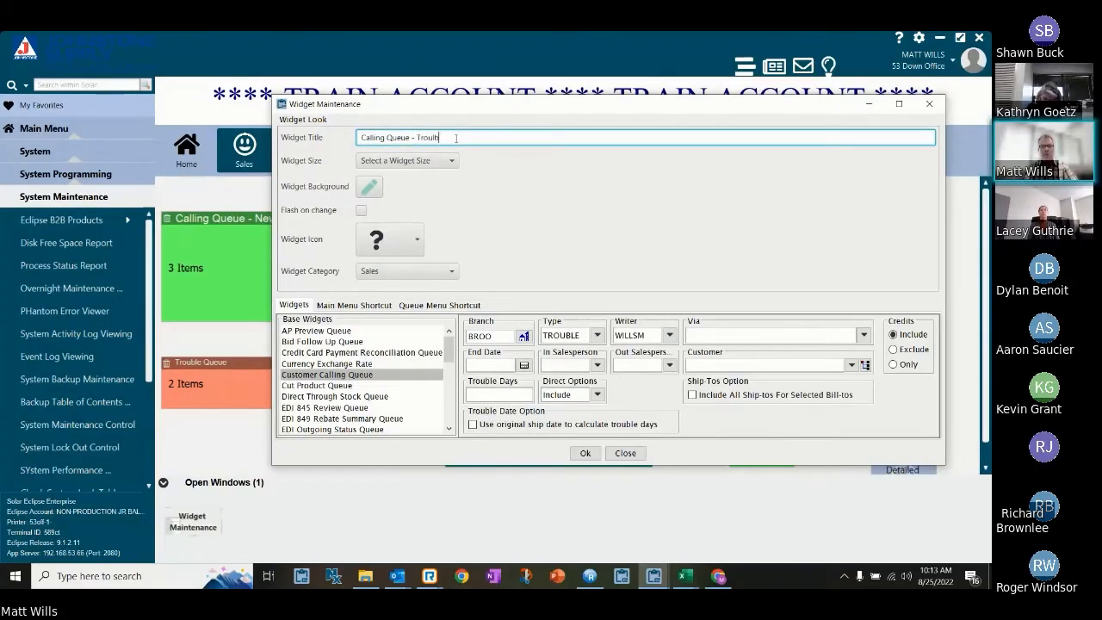
key("BackSpace")
key("BackSpace")
key("BackSpace")
key("BackSpace")
key("BackSpace")
key("BackSpace")
key("BackSpace")
key("BackSpace")
key("BackSpace")
key("BackSpace")
key("BackSpace")
key("BackSpace")
key("BackSpace")
key("BackSpace")
key("BackSpace")
key("BackSpace")
key("BackSpace")
key("BackSpace")
key("BackSpace")
key("BackSpace")
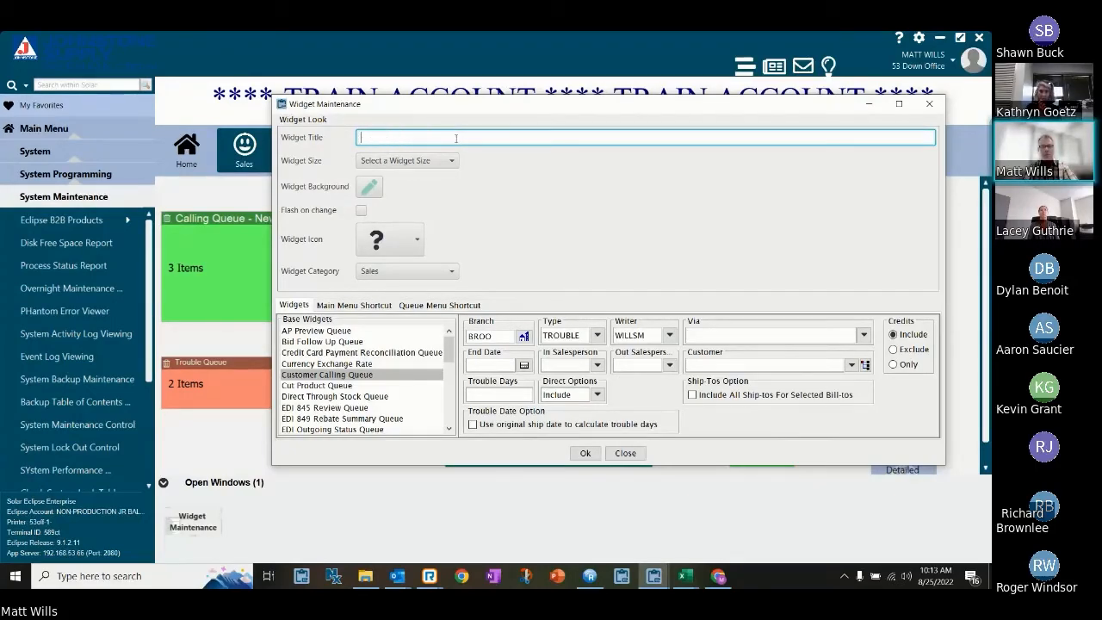
type("Trouble Queue")
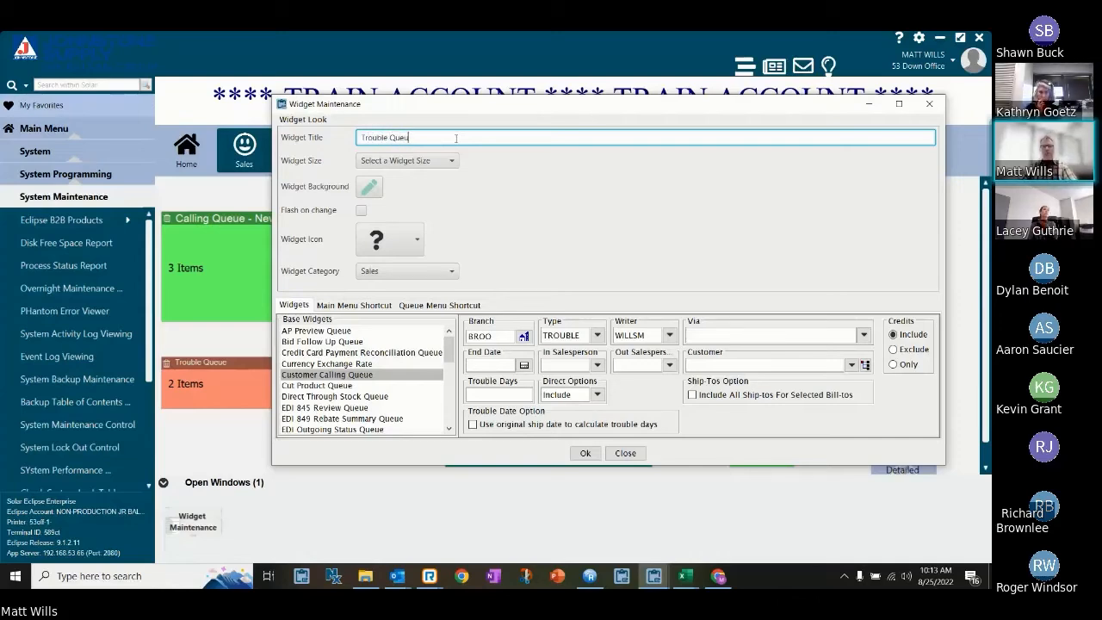
Choose the Medium (3 x 2) size for the new widget, and close the widget setup without saving.
left_click(451, 161)
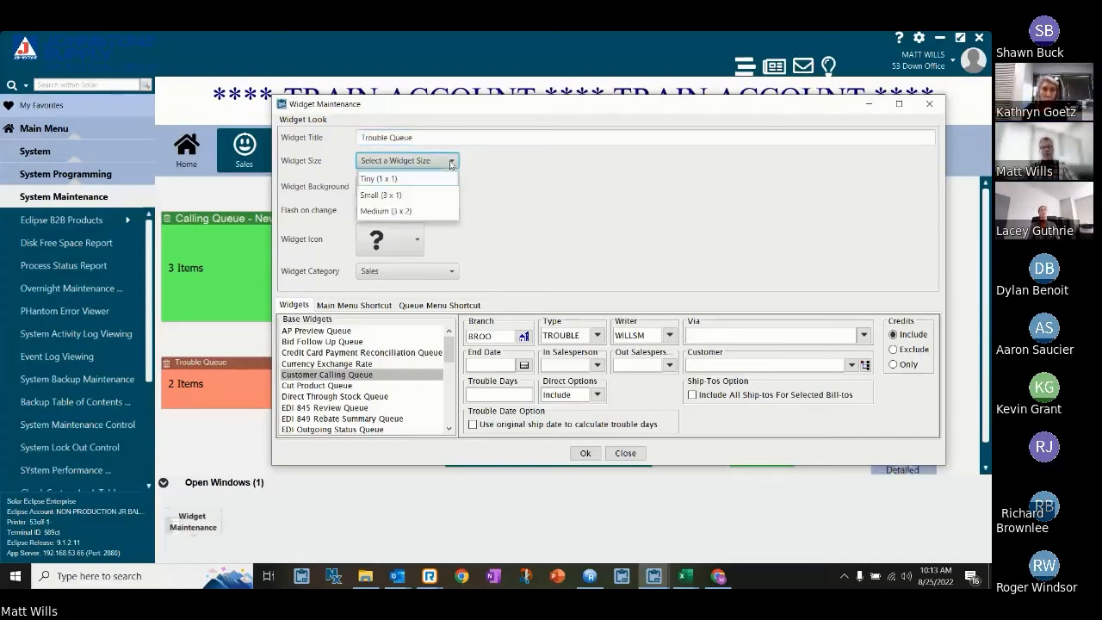
left_click(431, 211)
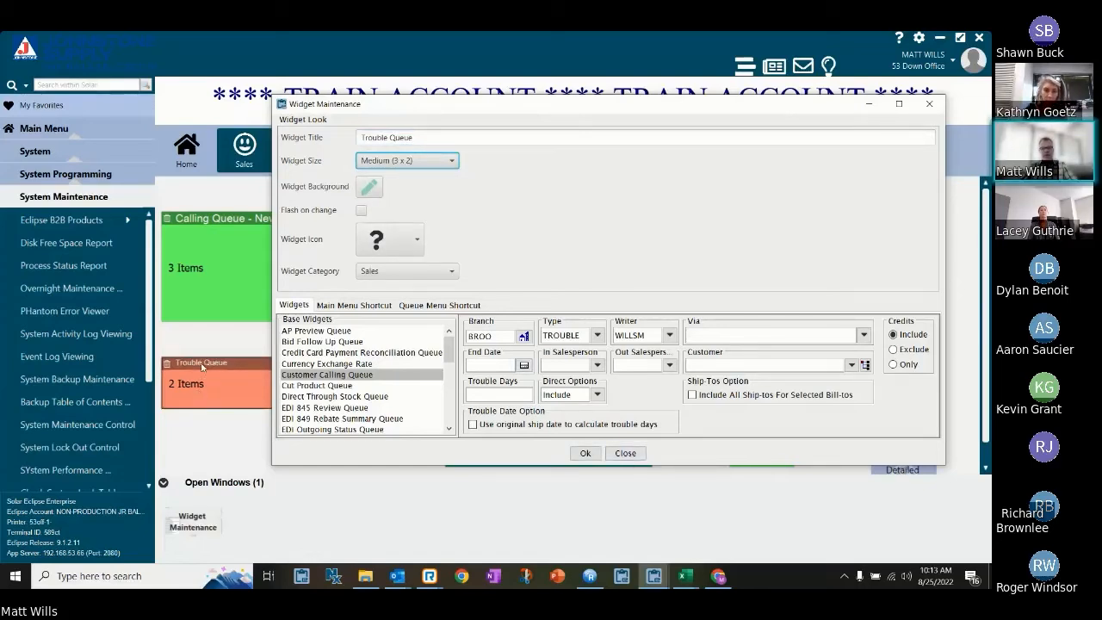
left_click(625, 452)
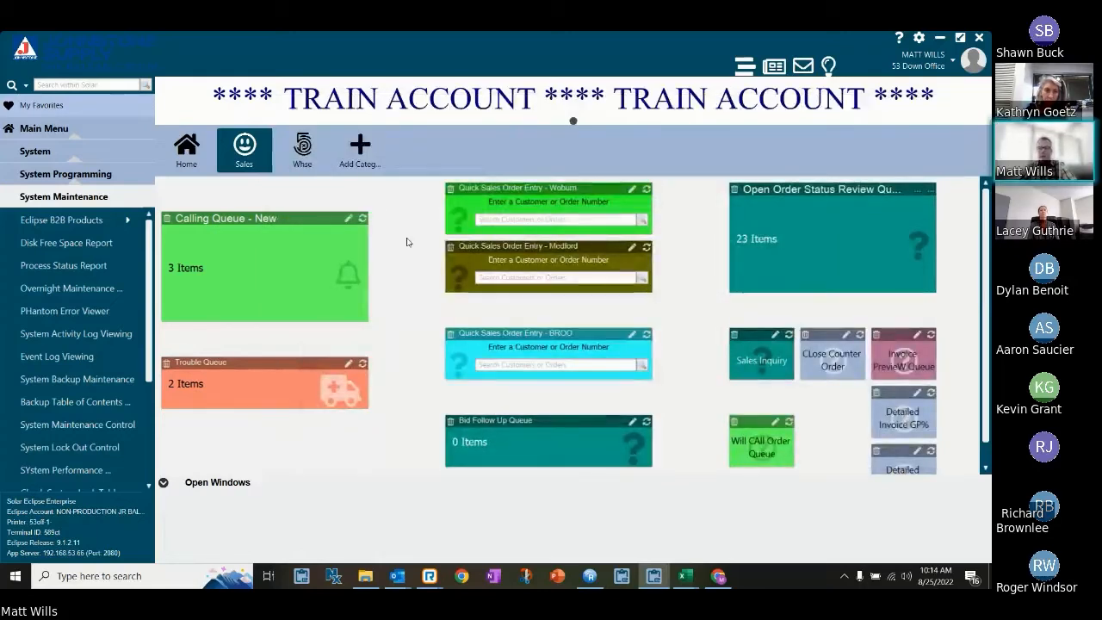
Refresh the Calling Queue - New widget, and review the existing Trouble Queue widget's settings without changing them.
left_click(363, 219)
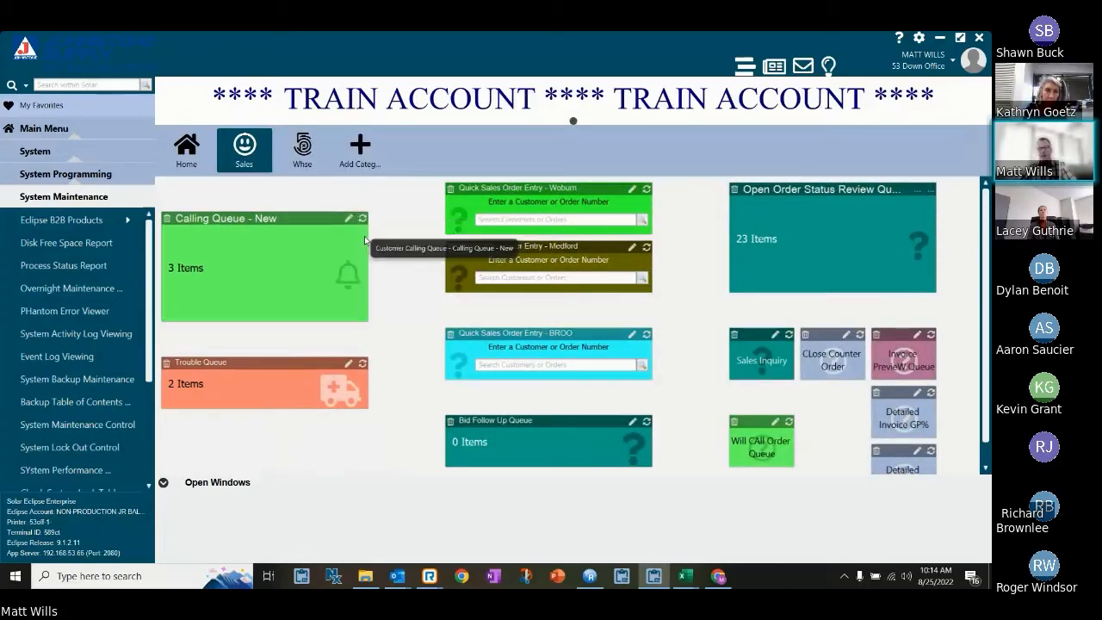
left_click(352, 364)
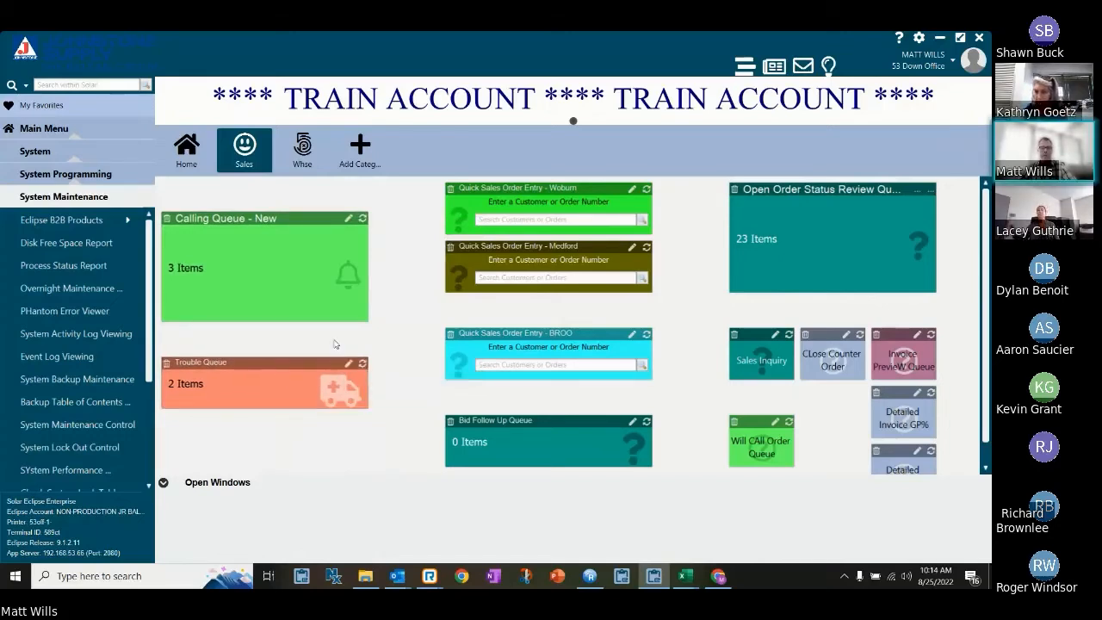
left_click(349, 368)
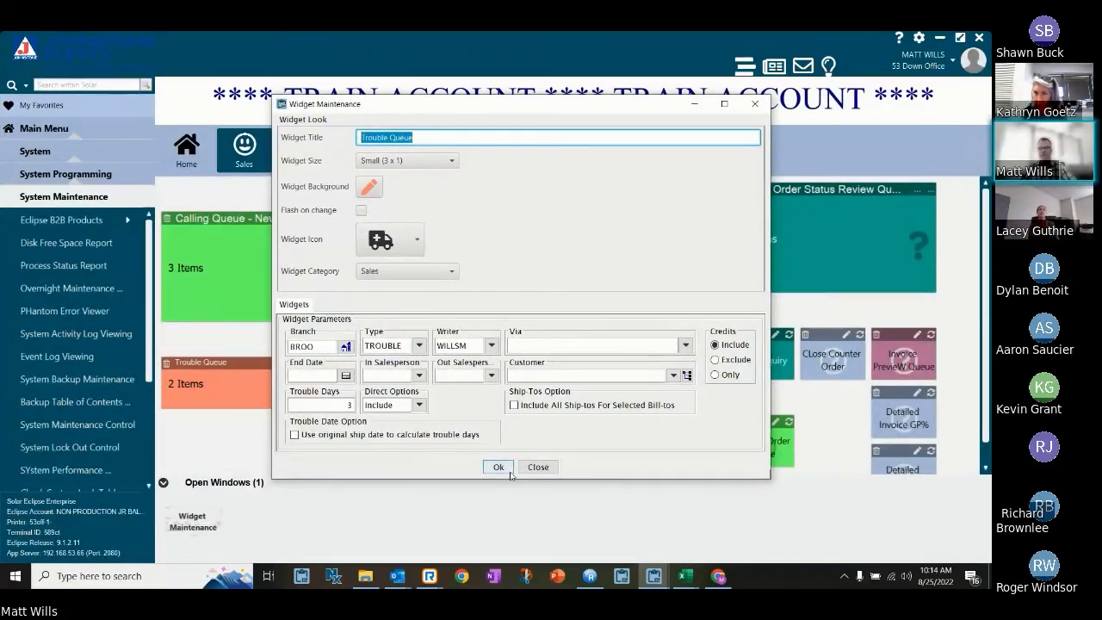
left_click(756, 105)
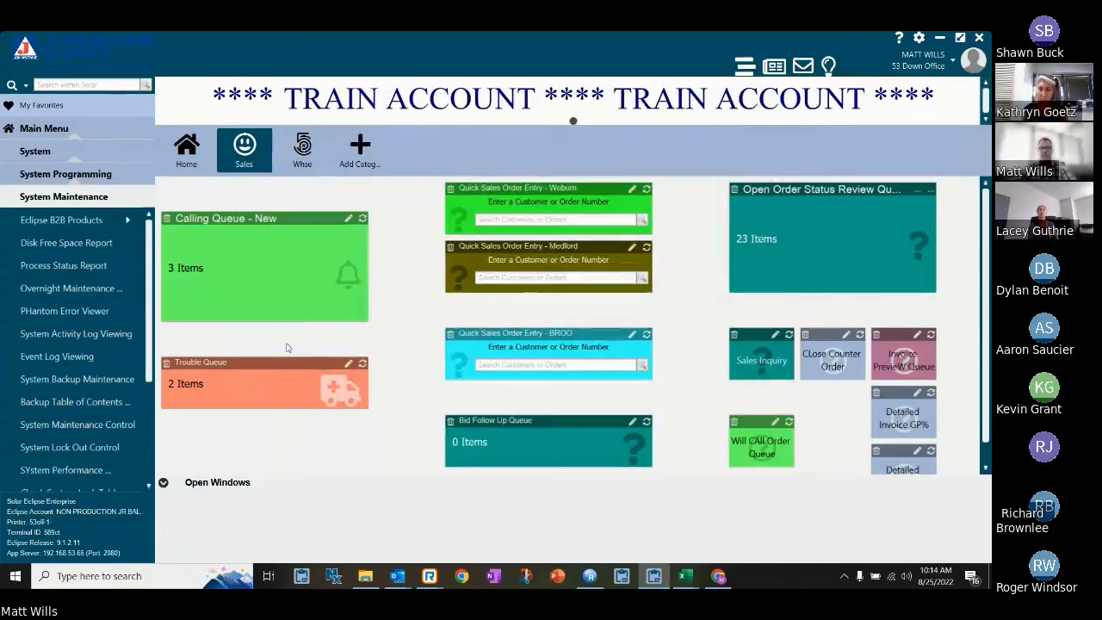
Open the Trouble Queue and examine the status of each listed order.
left_click(263, 370)
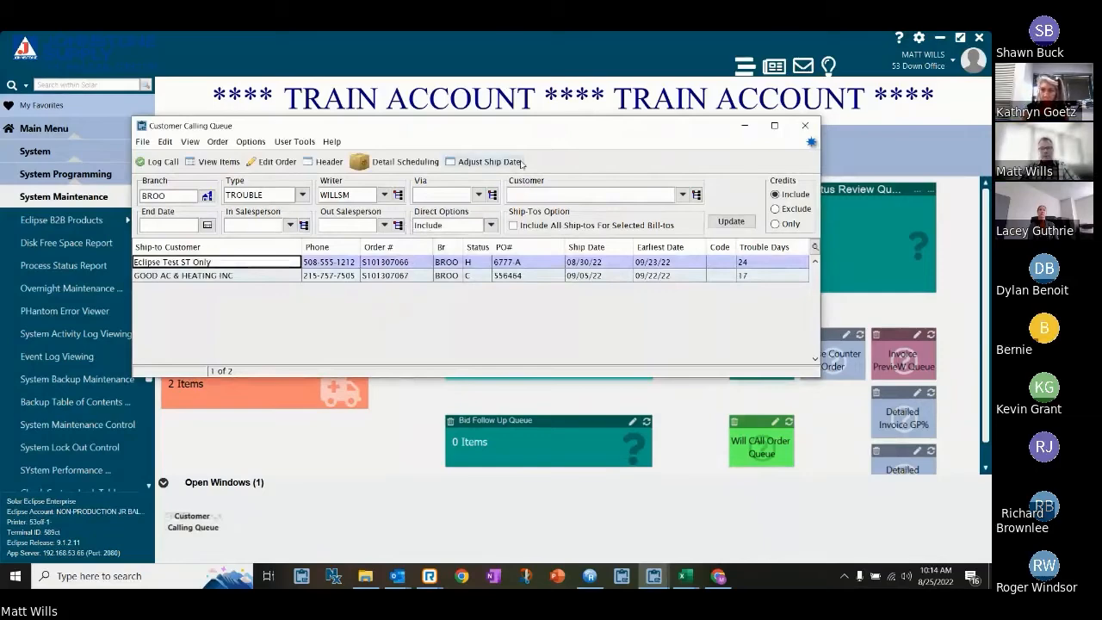
mouse_move(529, 130)
left_mouse_down()
mouse_move(509, 117)
mouse_move(510, 129)
left_mouse_up()
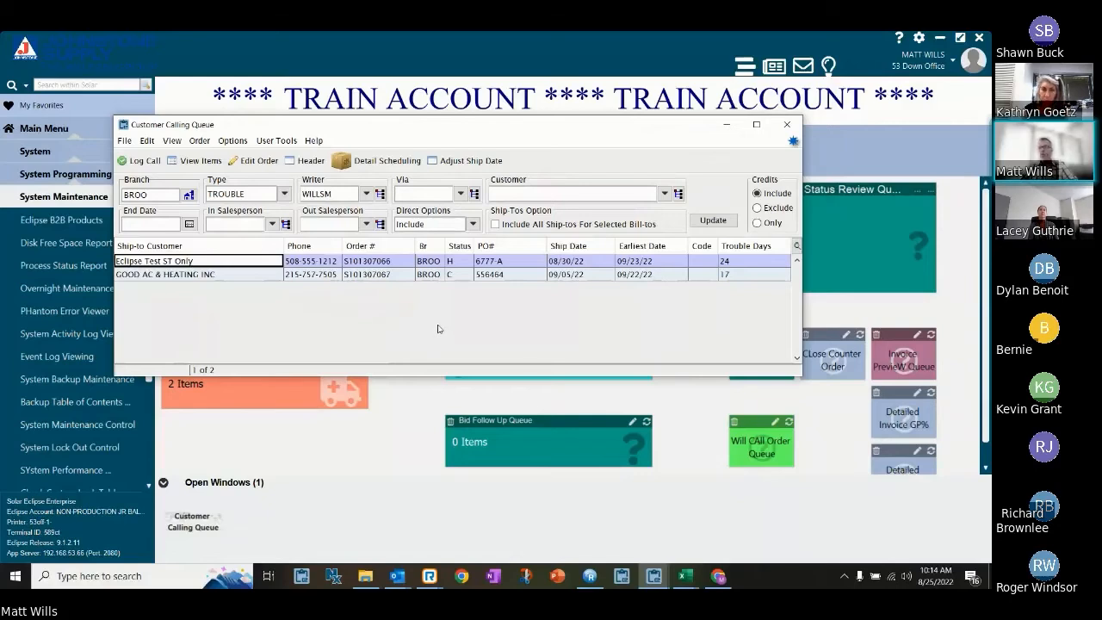
left_click(460, 260)
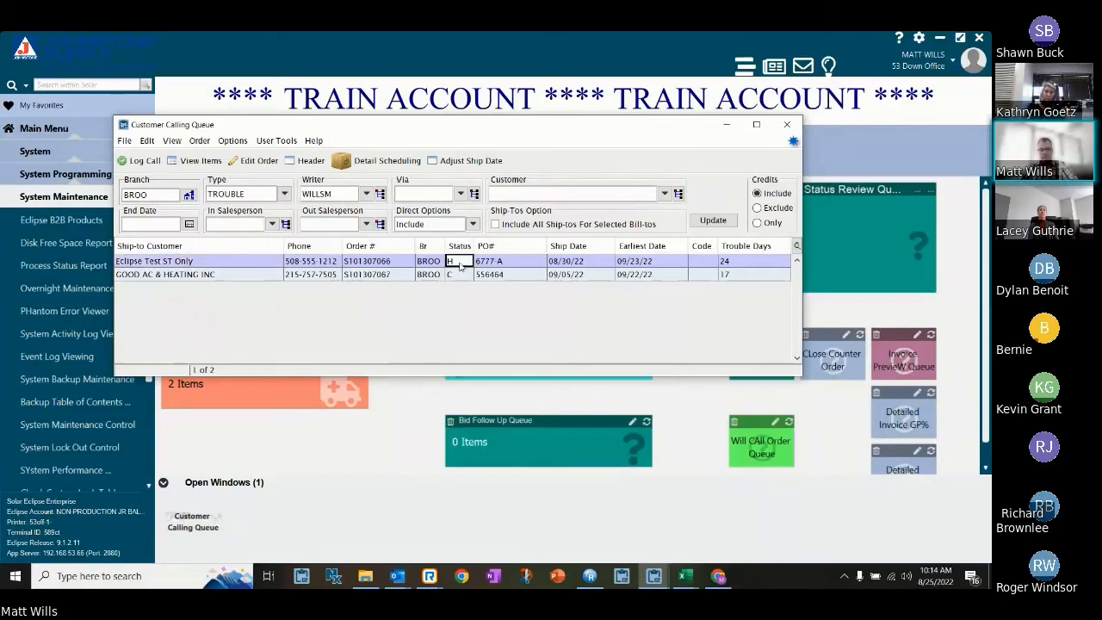
left_click(463, 275)
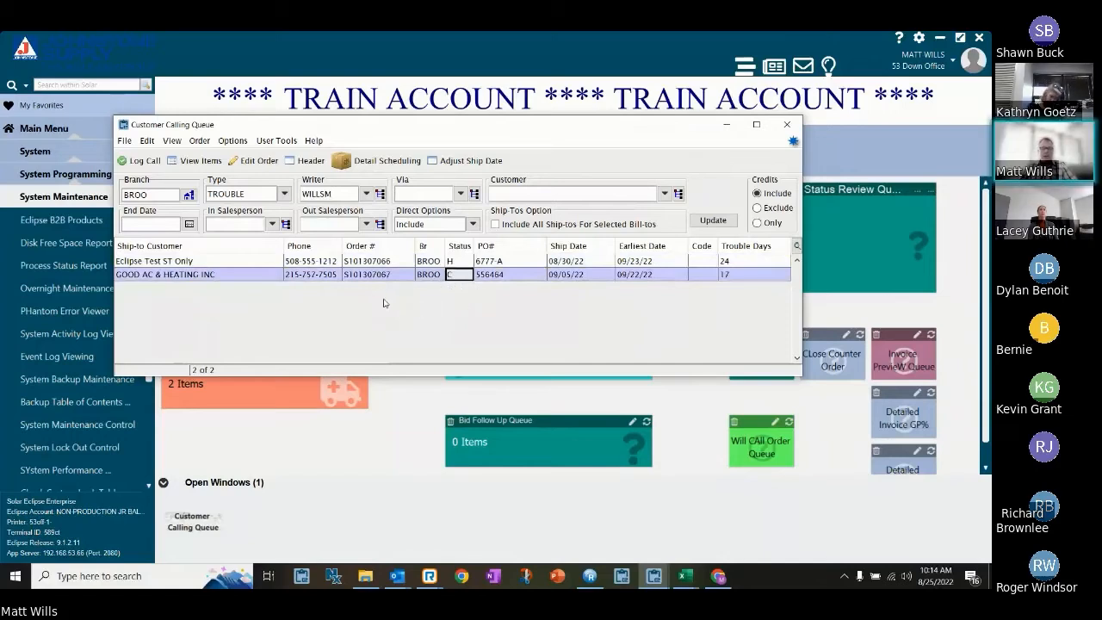
View the items on the Eclipse Test ST Only order to check their earliest availability, and close the item list.
left_click(242, 262)
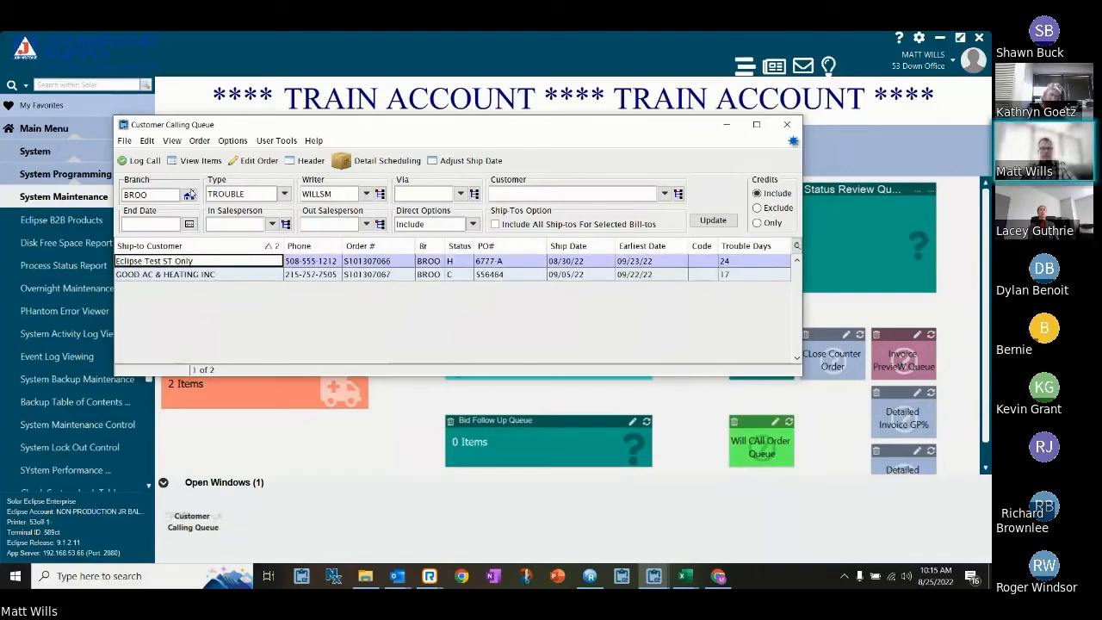
left_click(200, 160)
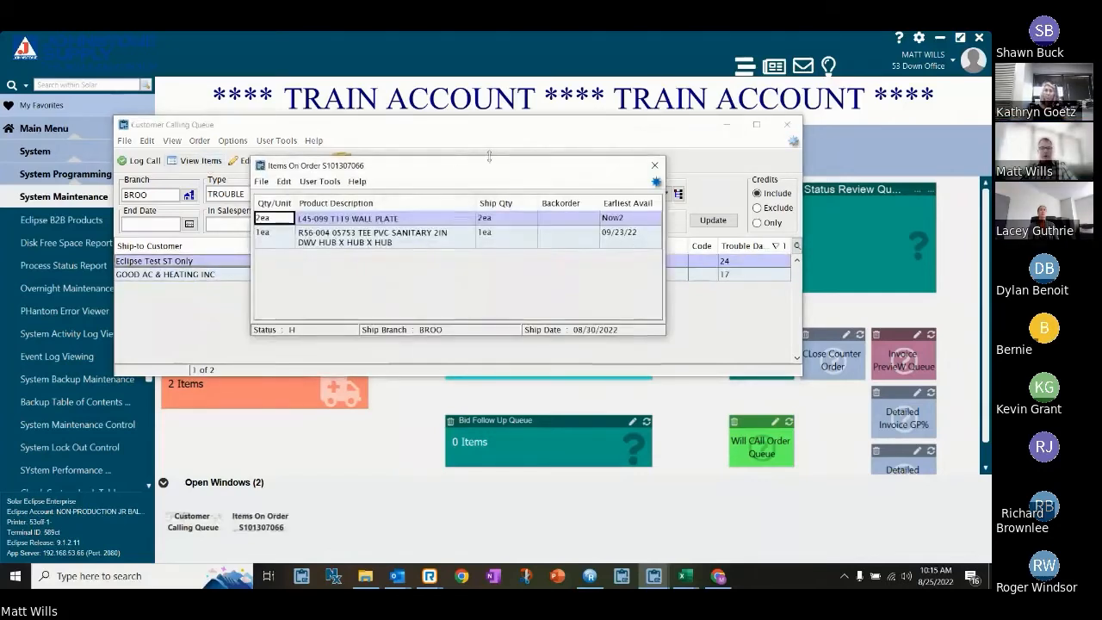
left_click_drag(489, 160, 498, 299)
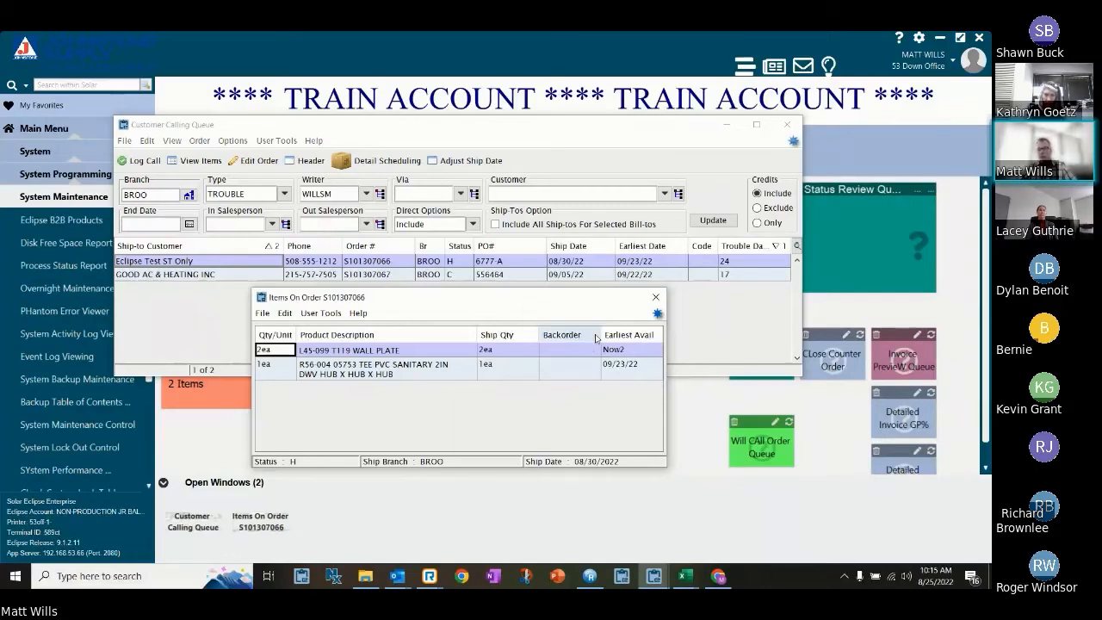
left_click(658, 300)
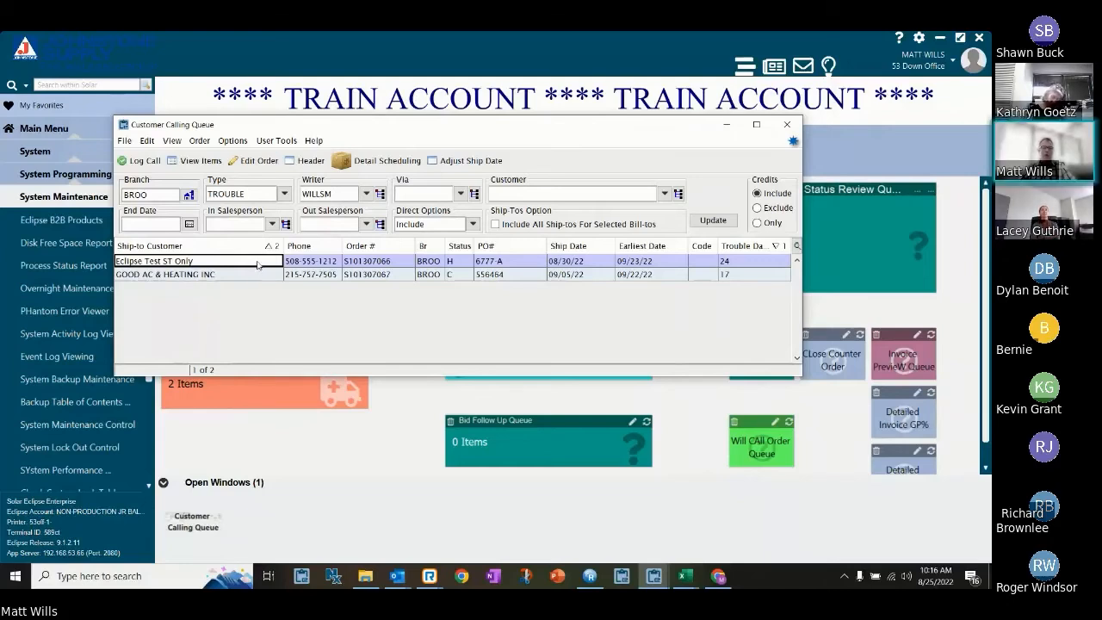
Open the Eclipse Test ST Only order and review the Product Future Ledger for the 2IN PVC sanitary tee.
double_click(257, 264)
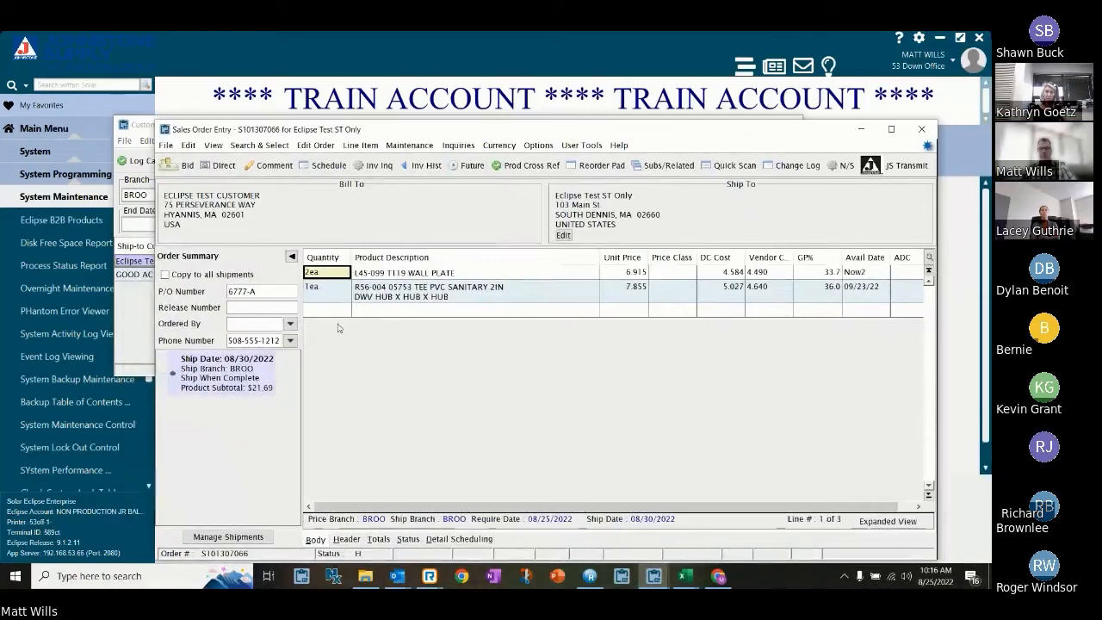
left_click(533, 295)
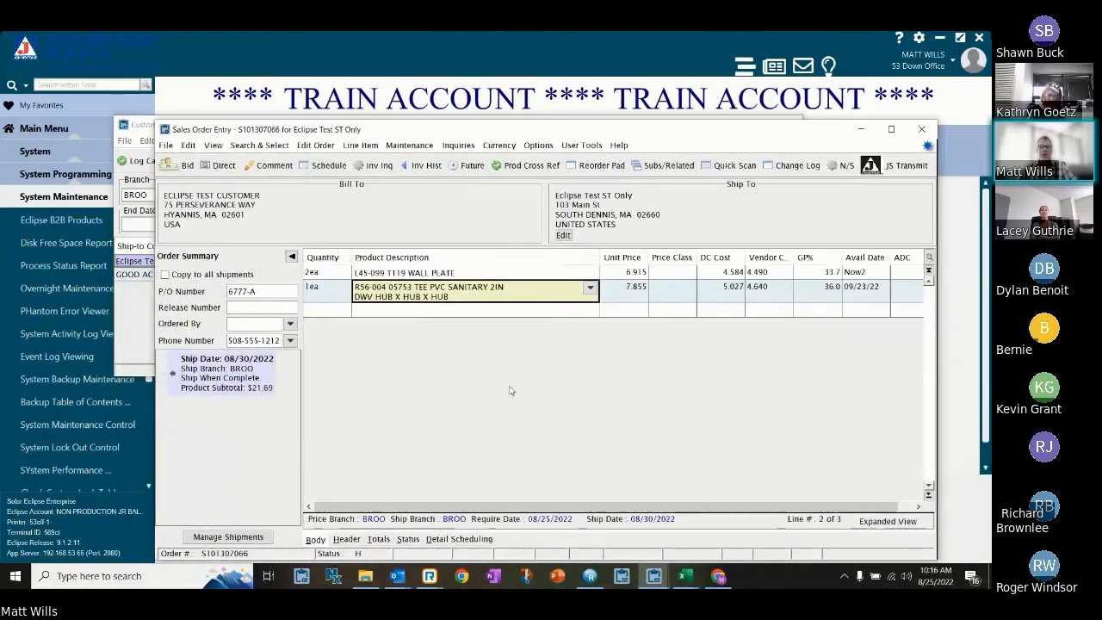
left_click(476, 168)
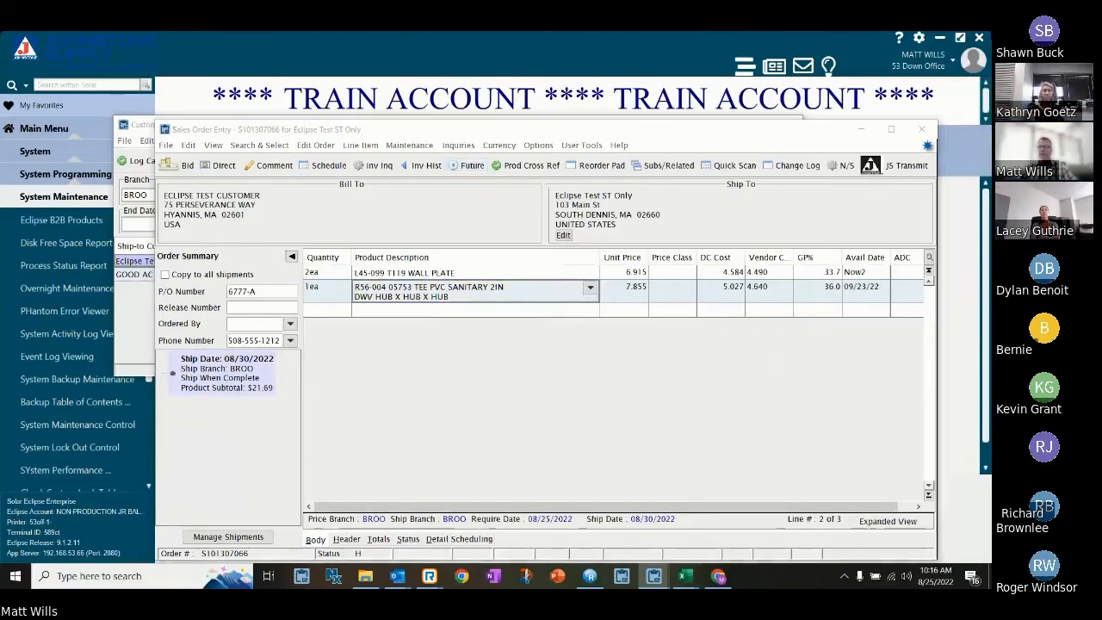
left_click_drag(399, 144, 322, 167)
left_click_drag(601, 341, 695, 391)
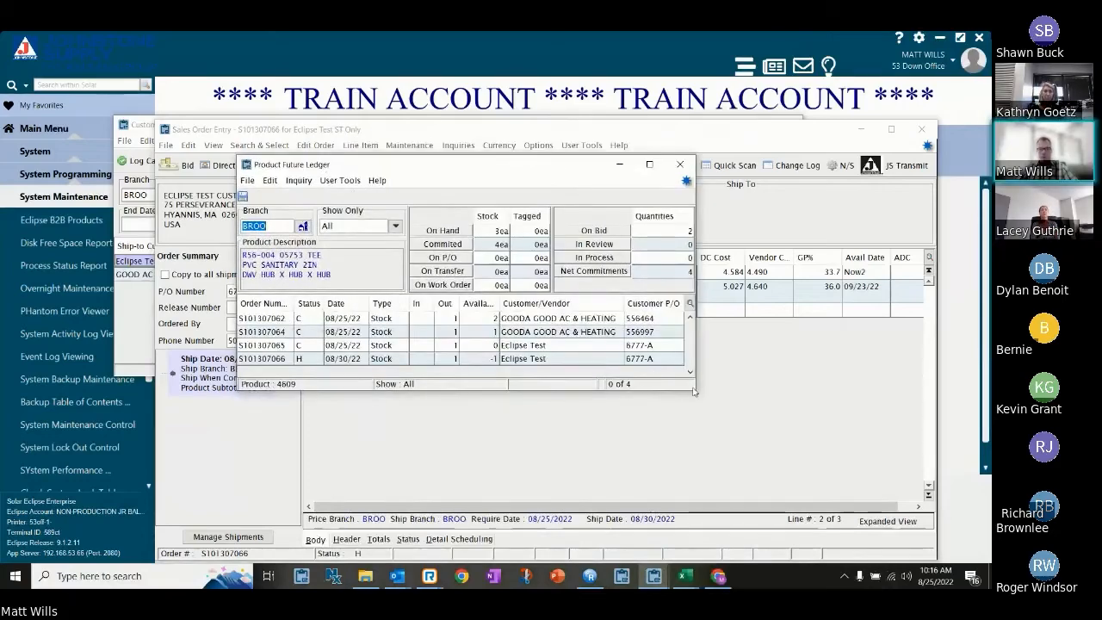
left_click_drag(692, 392, 807, 413)
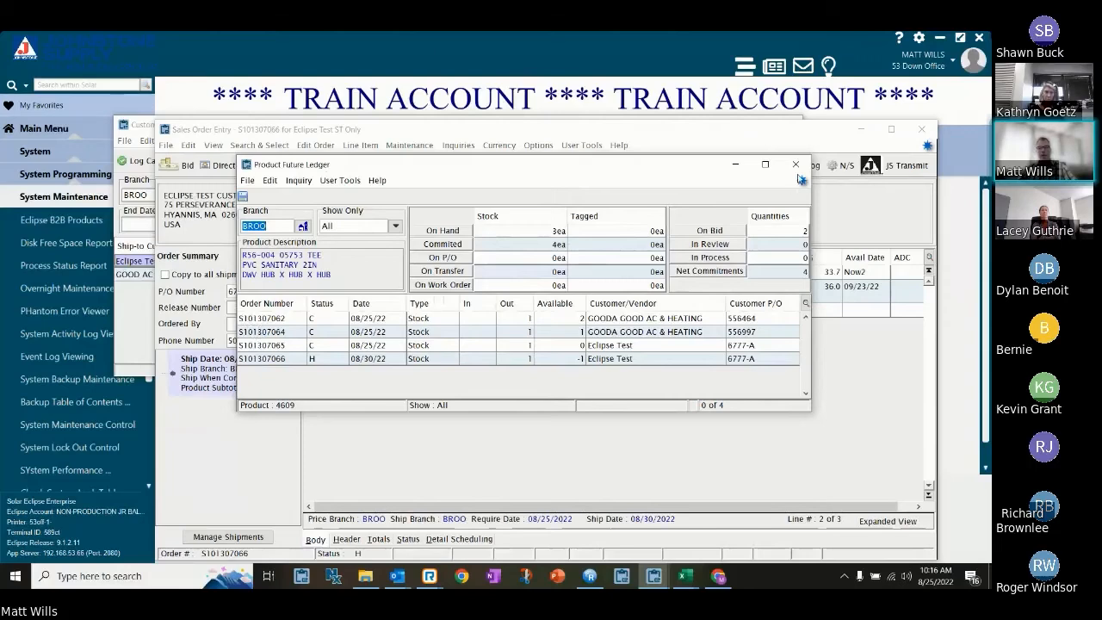
left_click(793, 164)
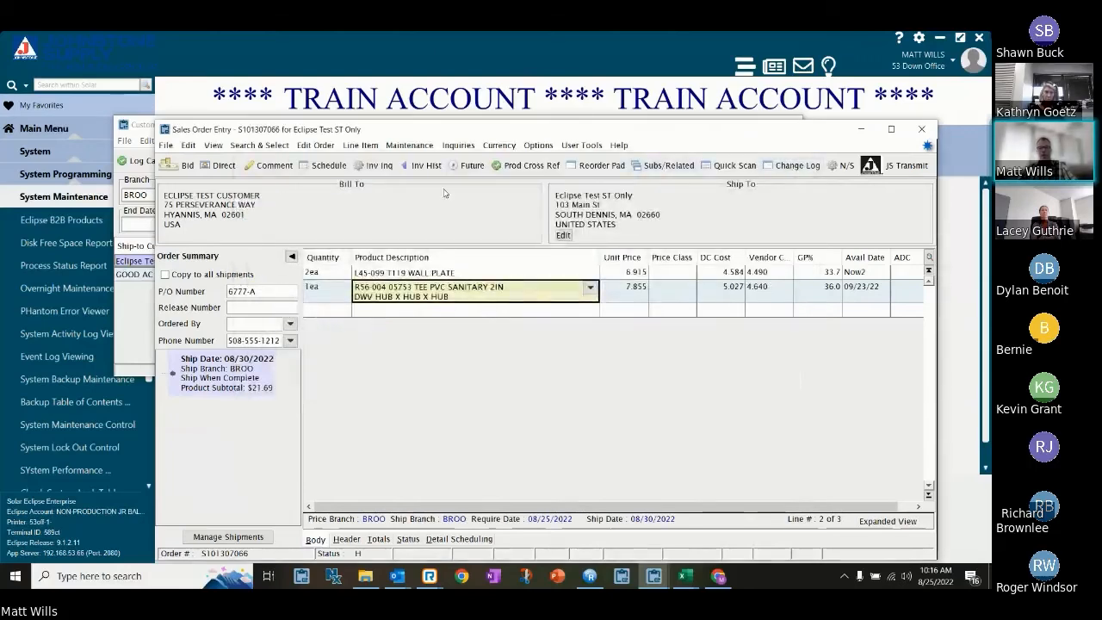
Check the PVC sanitary tee's line item scheduling, and close the sales order and the Customer Calling Queue without changes.
left_click(319, 166)
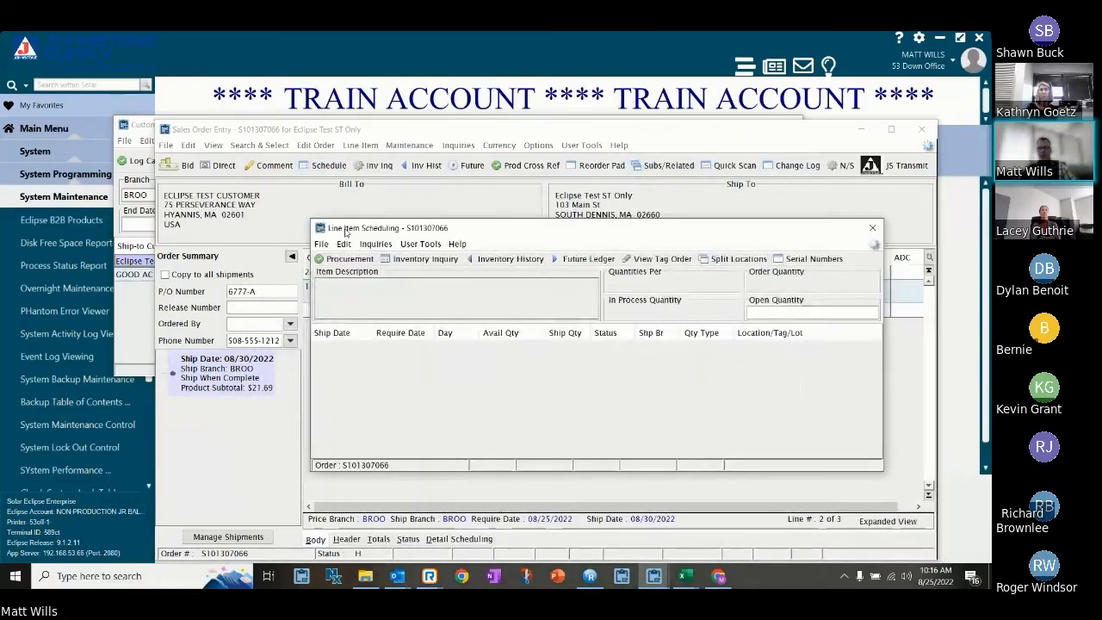
left_click_drag(345, 231, 292, 167)
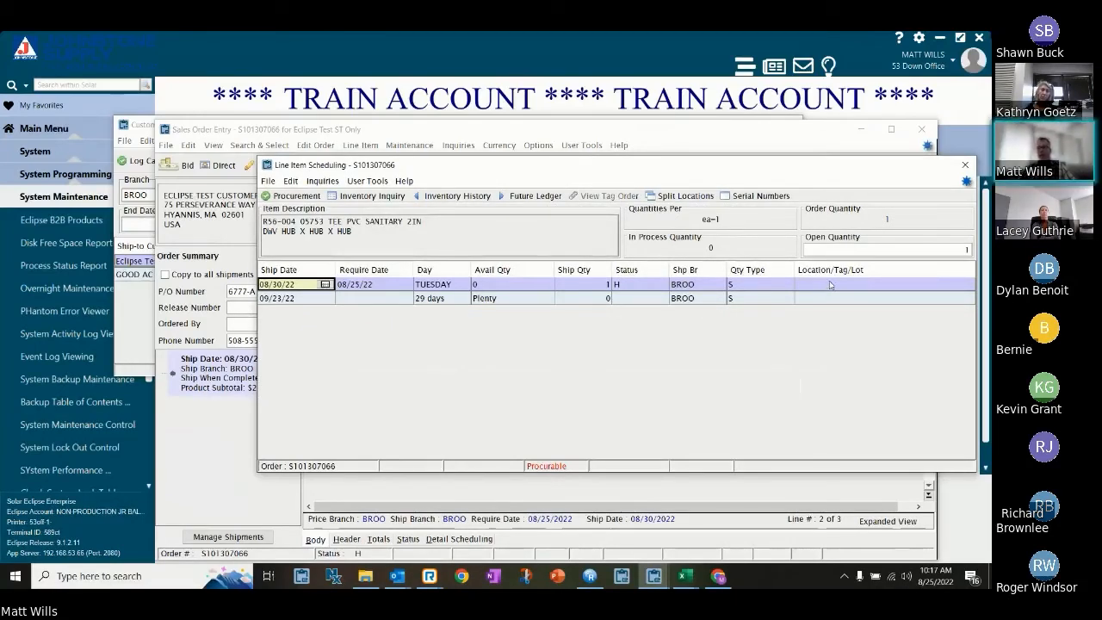
left_click(964, 168)
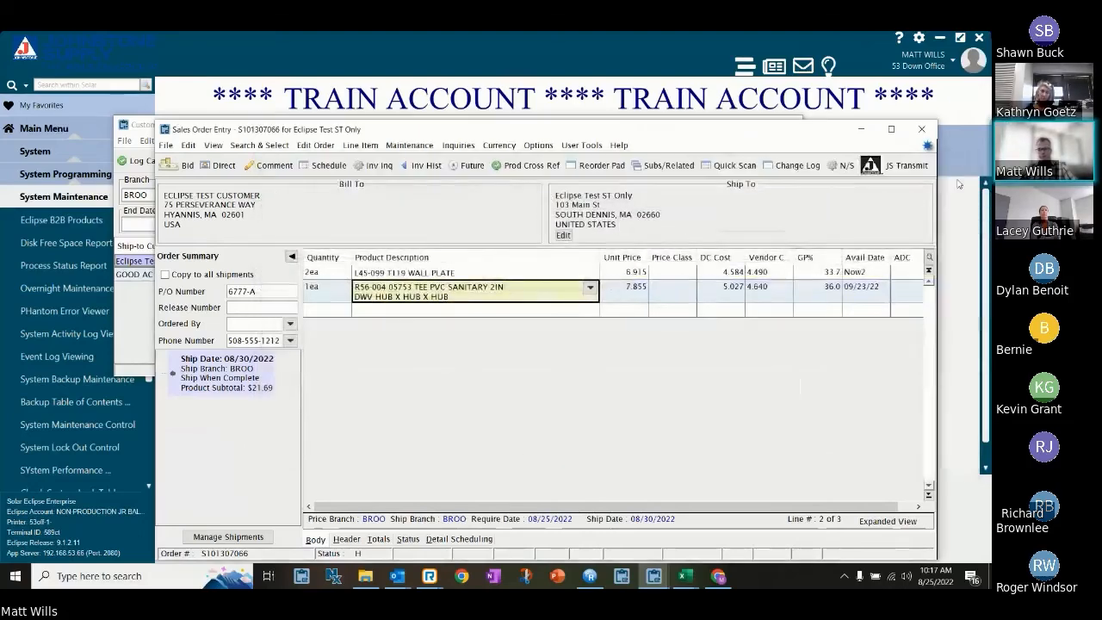
left_click(923, 131)
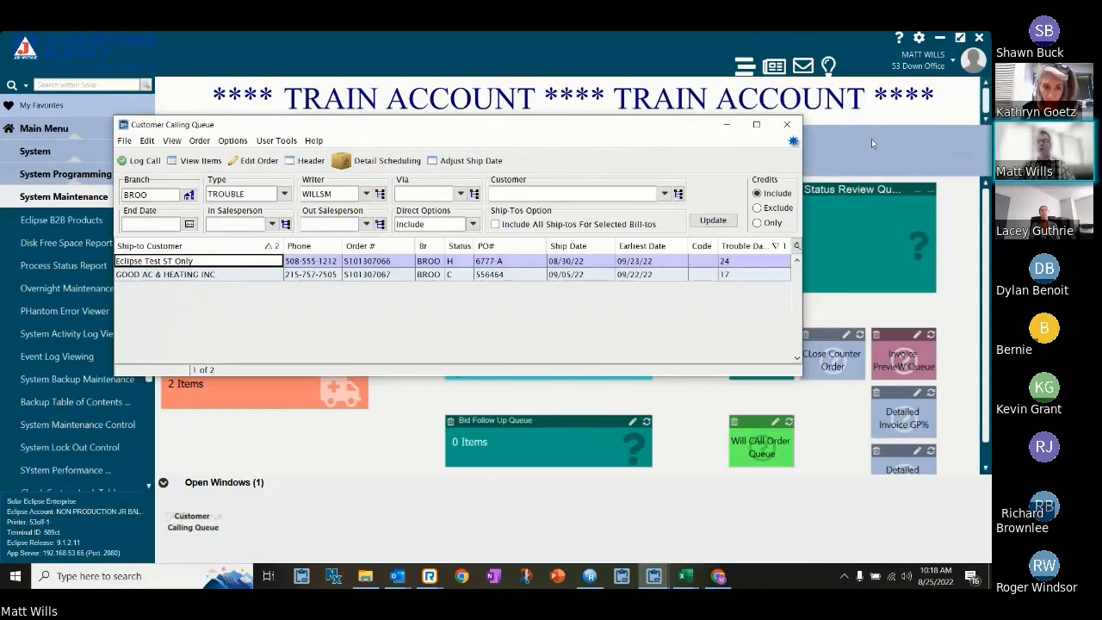
left_click(789, 127)
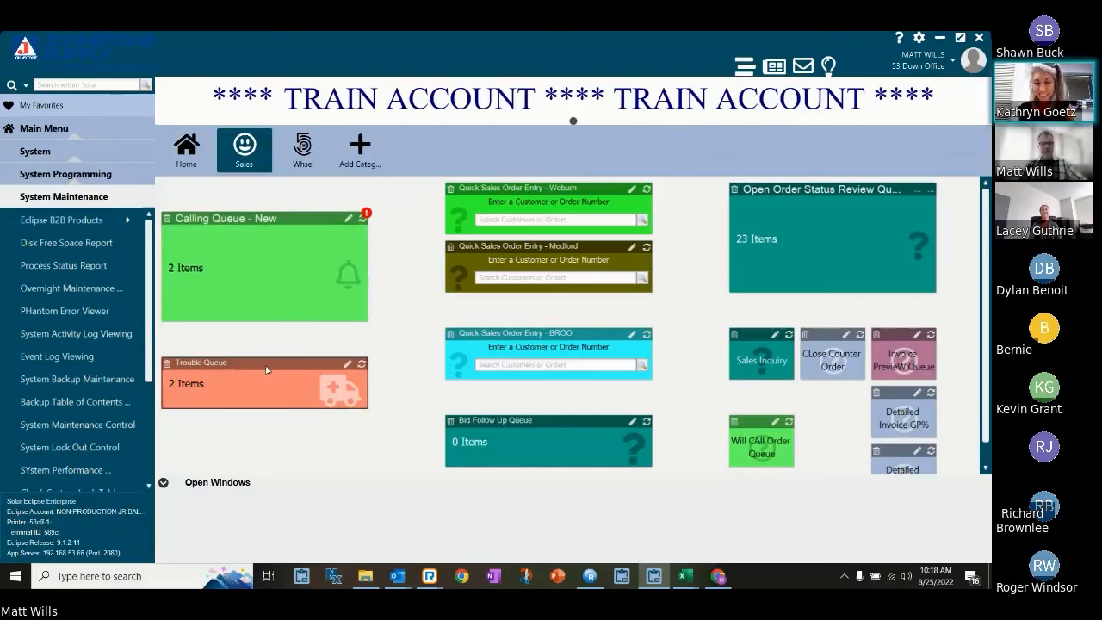
Review the Trouble Days and Trouble Date Option settings of the Trouble Queue widget, and close the setup without saving.
left_click(350, 365)
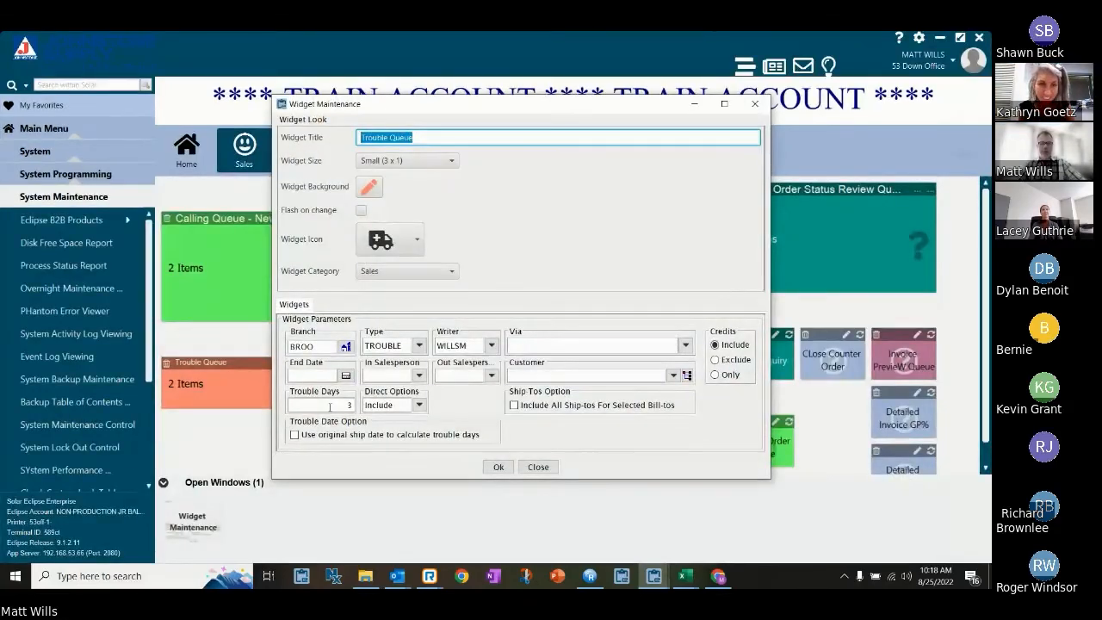
left_click(330, 407)
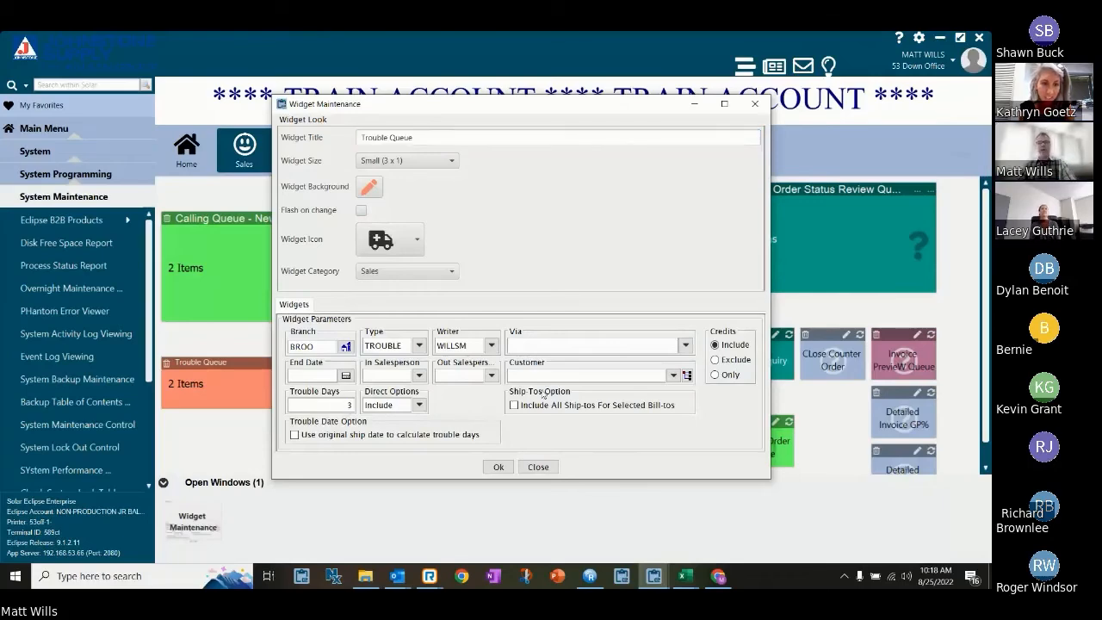
left_click_drag(573, 106, 552, 86)
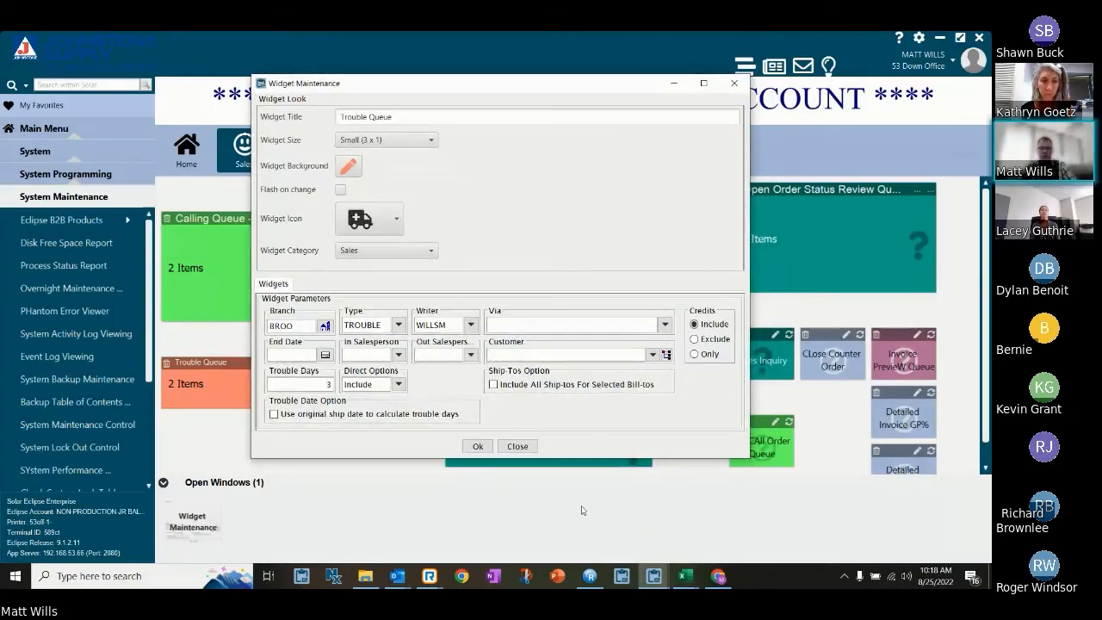
left_click(309, 384)
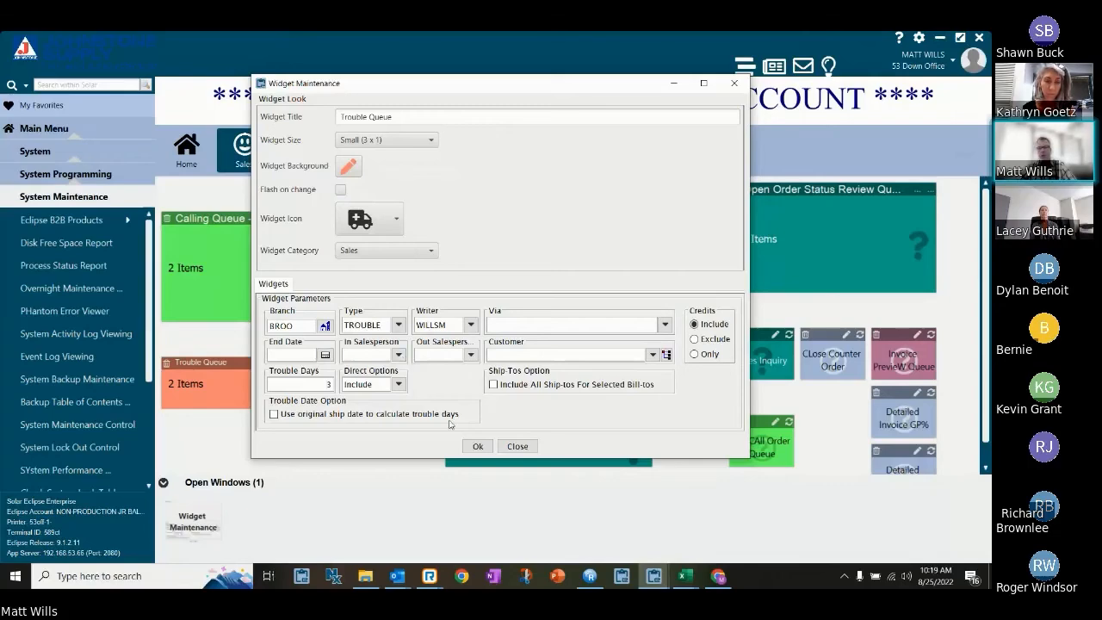
left_click(513, 445)
Reopen the Trouble Queue, sort it by trouble days, and examine the trouble days of both orders.
left_click(295, 363)
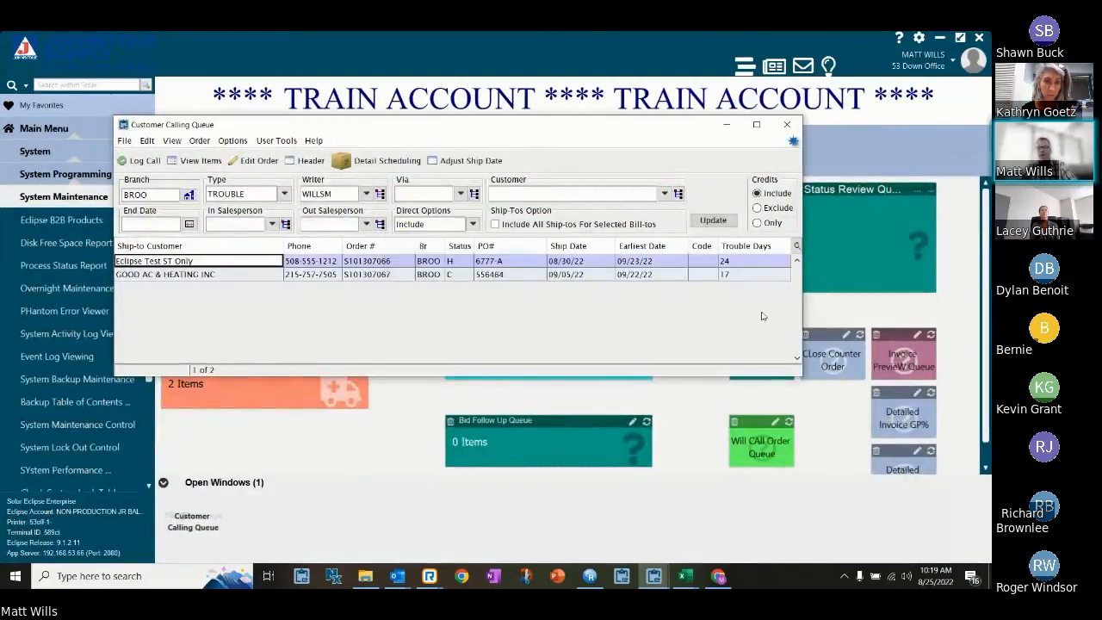
left_click(743, 247)
left_click(741, 262)
left_click(738, 274)
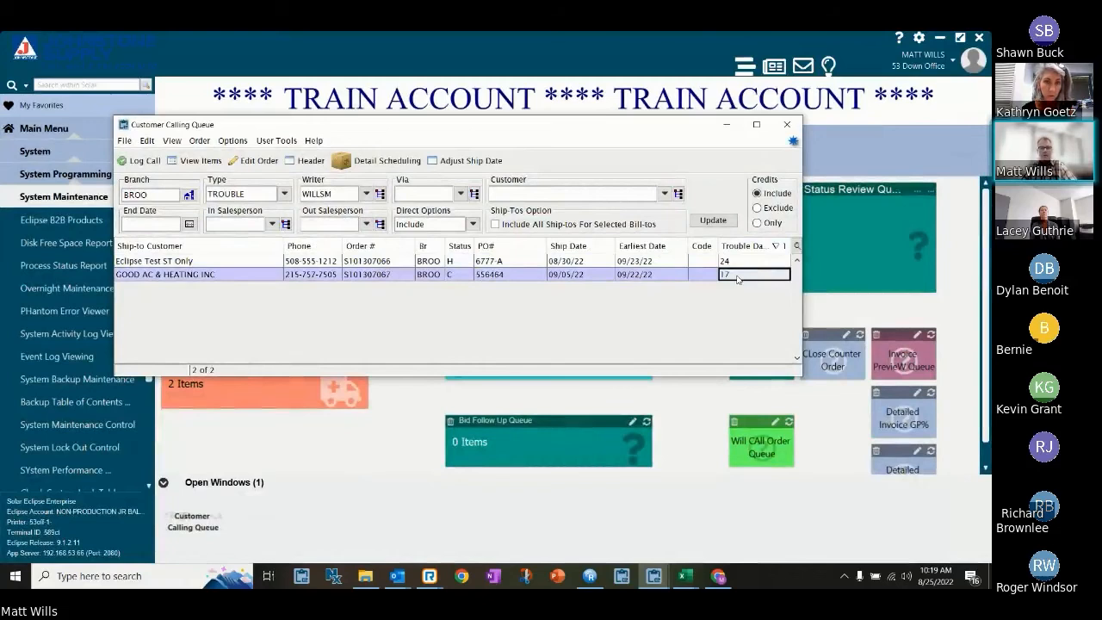
Update the queue to inspect the days-in-trouble options, cancel the prompt, and close the Customer Calling Queue.
left_click(711, 220)
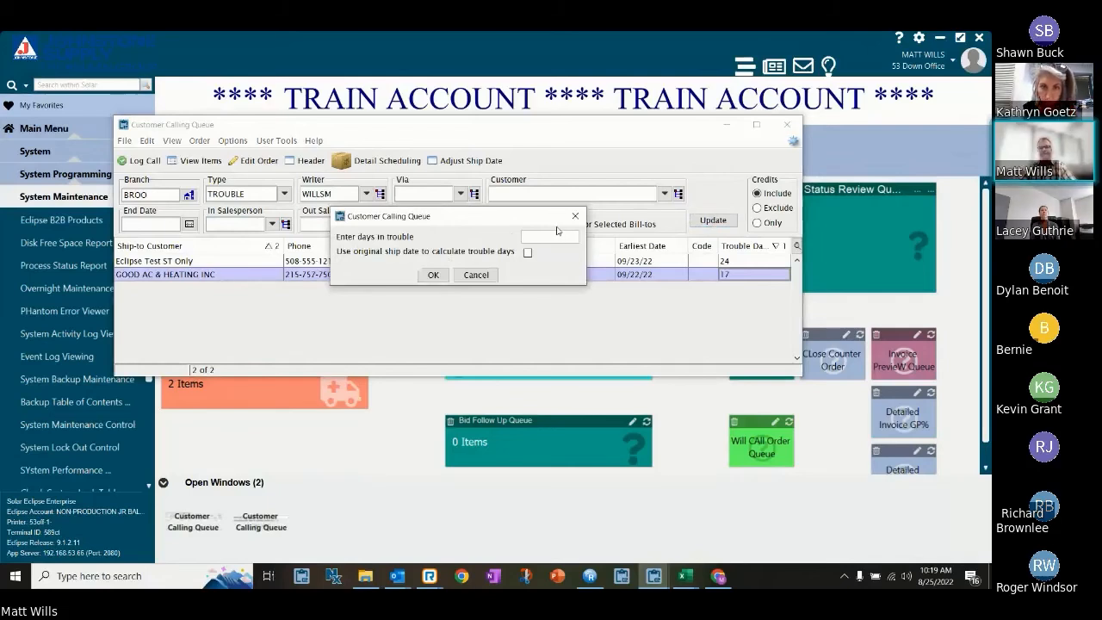
left_click(476, 275)
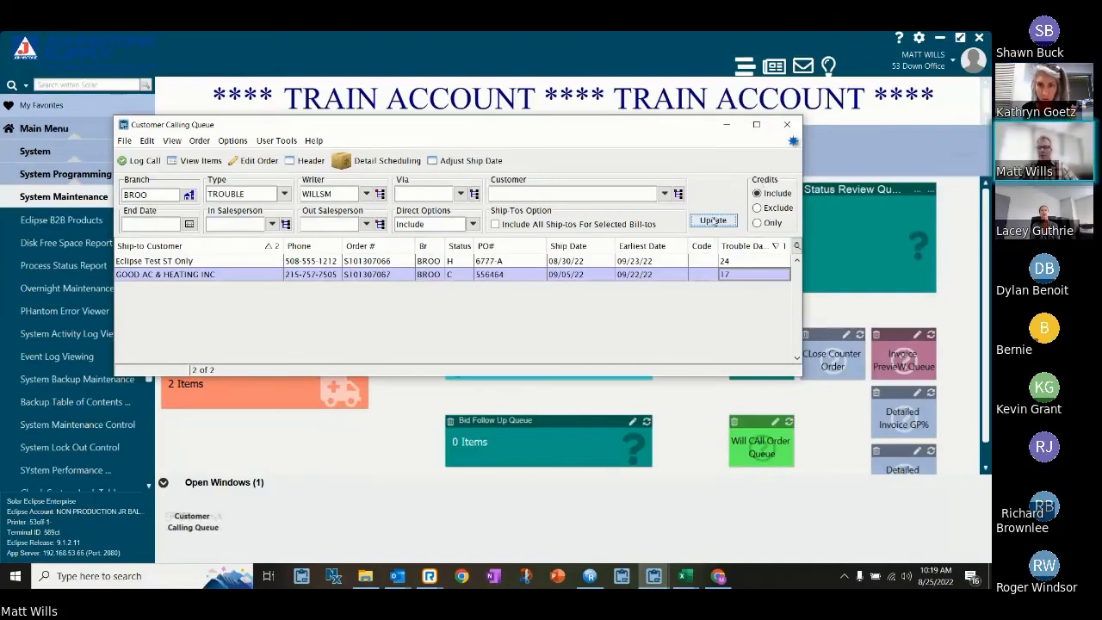
left_click(786, 124)
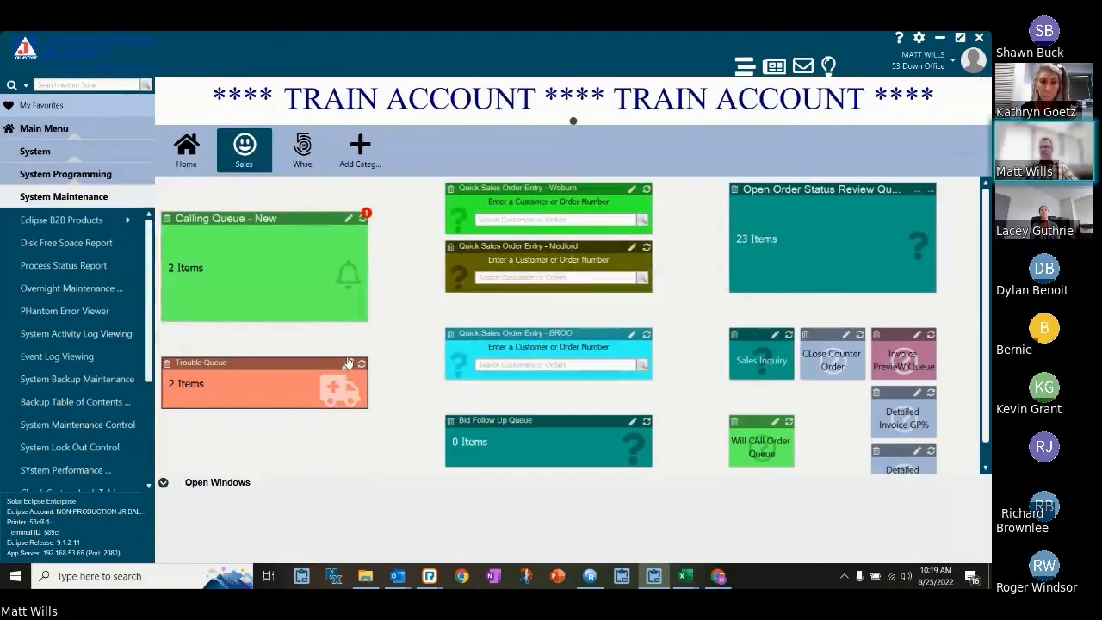
Recheck the Trouble Days value in the Trouble Queue widget's settings, and close all widget setup windows without saving.
left_click(348, 363)
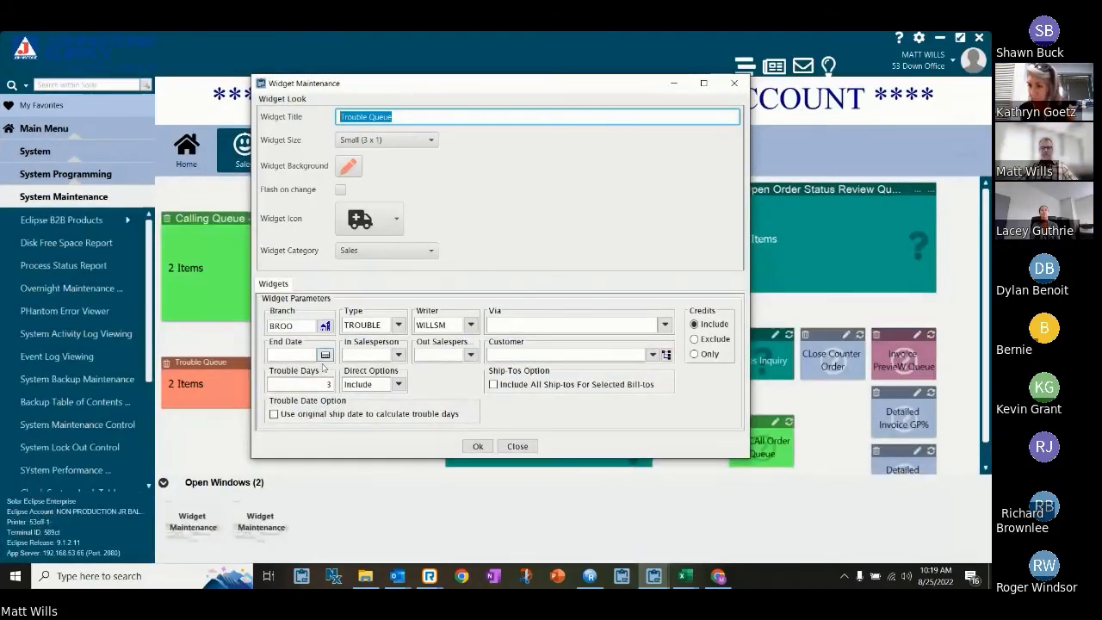
left_click(310, 380)
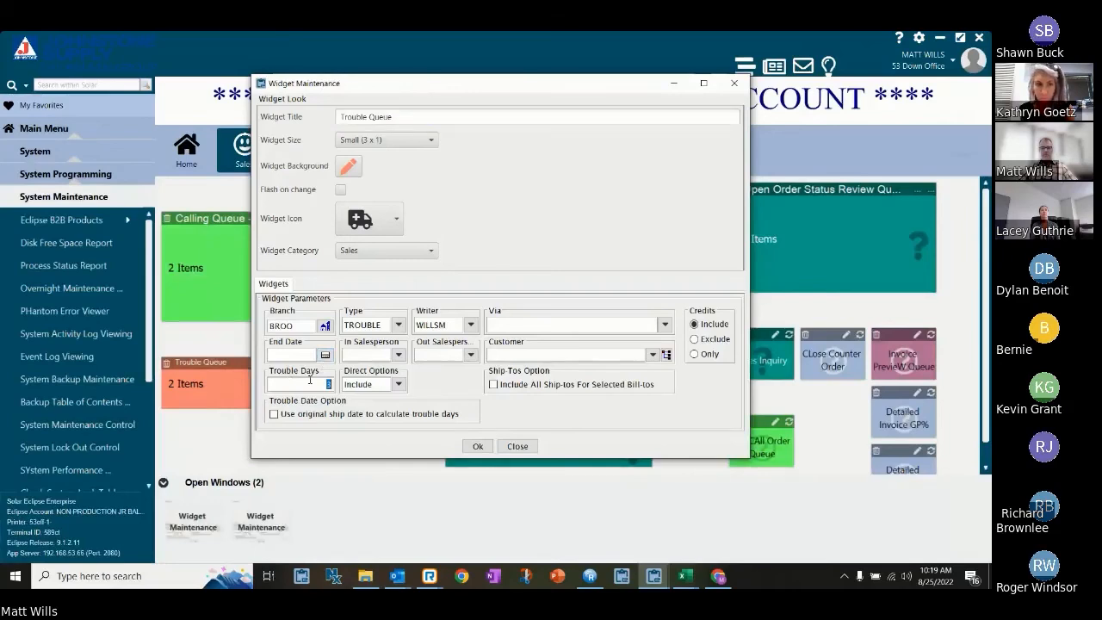
left_click(515, 446)
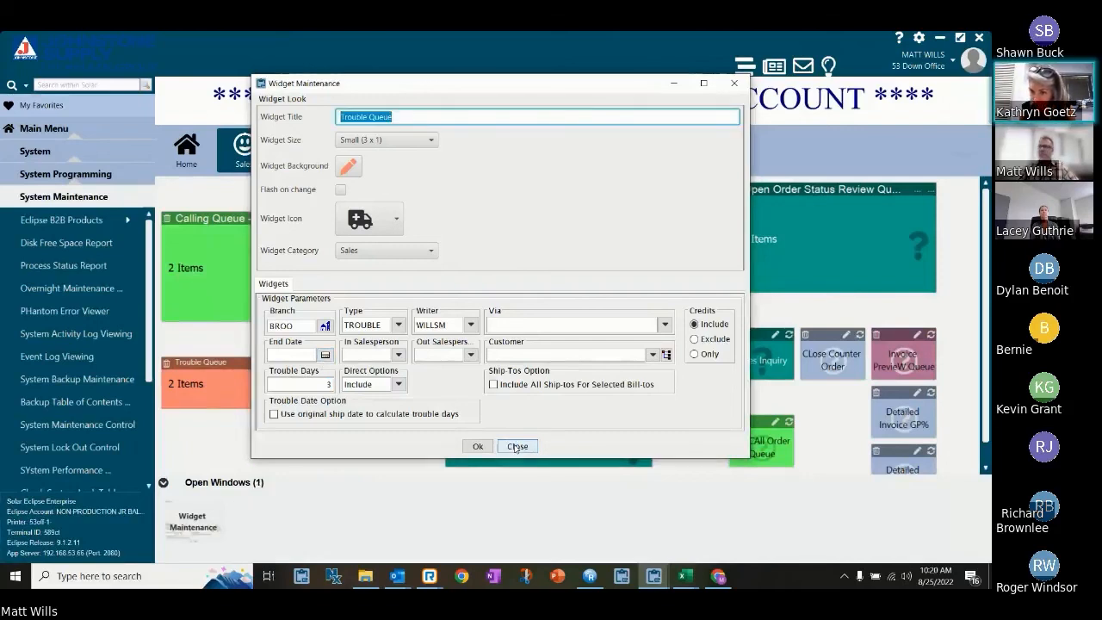
left_click(517, 446)
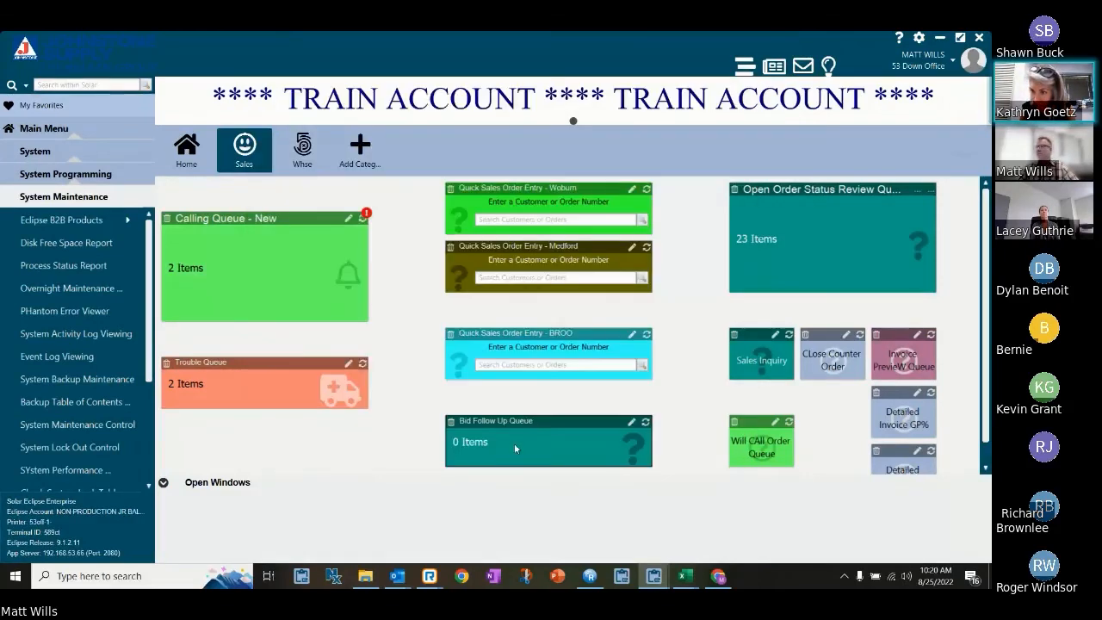